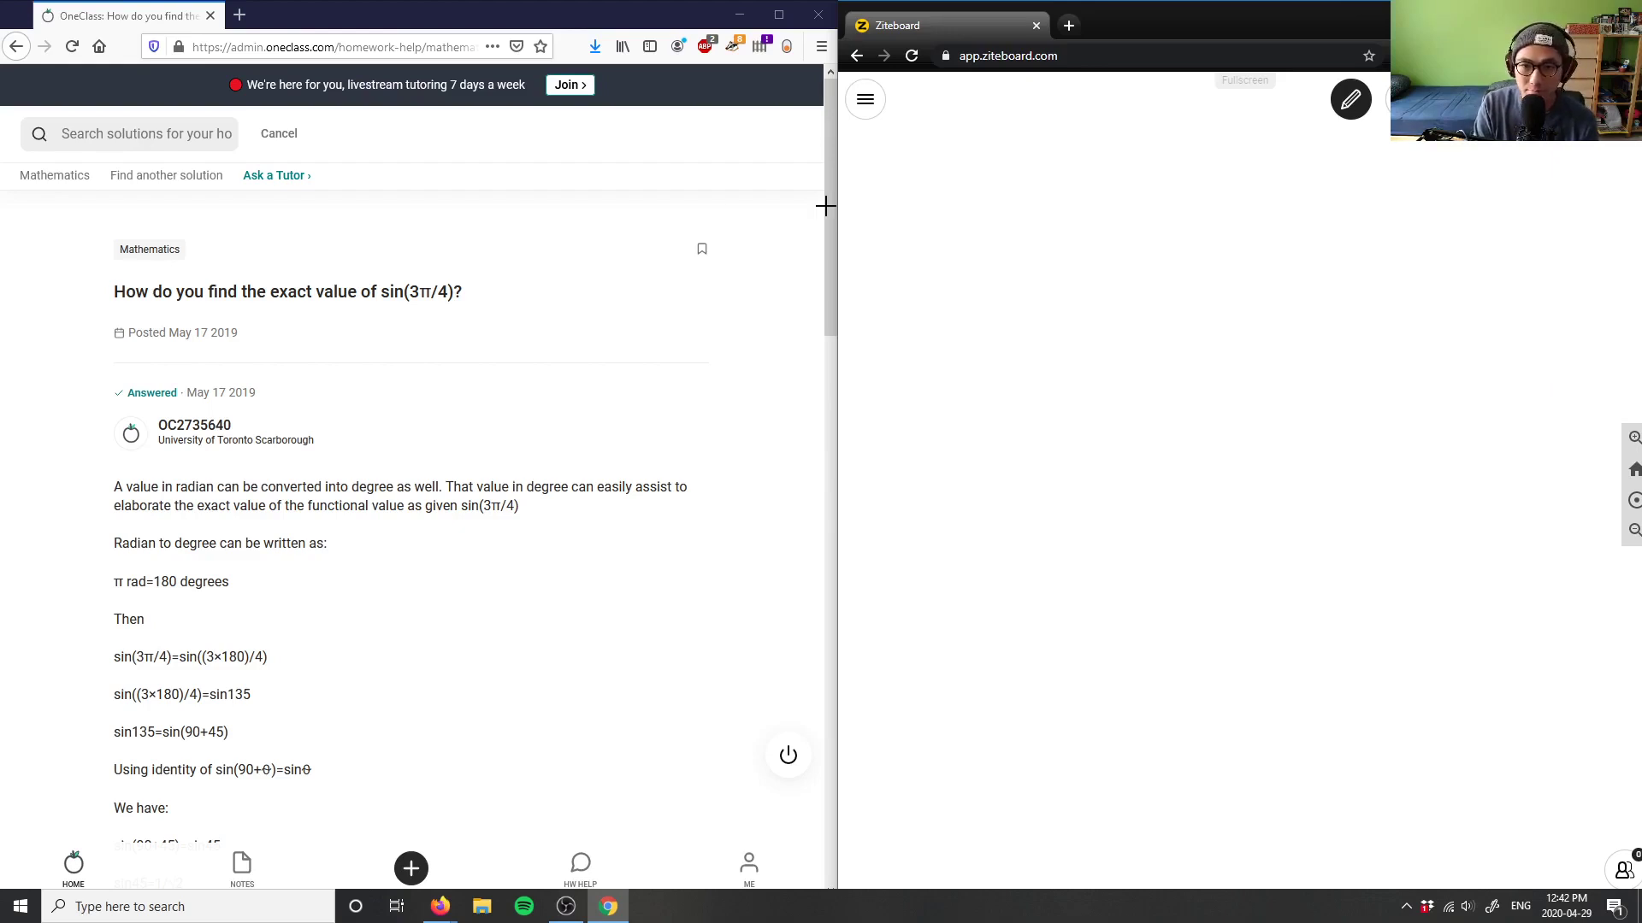
Step: Handwrite '10) sin(' at the top of the whiteboard
left_click_drag(897, 240, 897, 282)
left_click_drag(919, 244, 920, 246)
left_click_drag(941, 229, 943, 294)
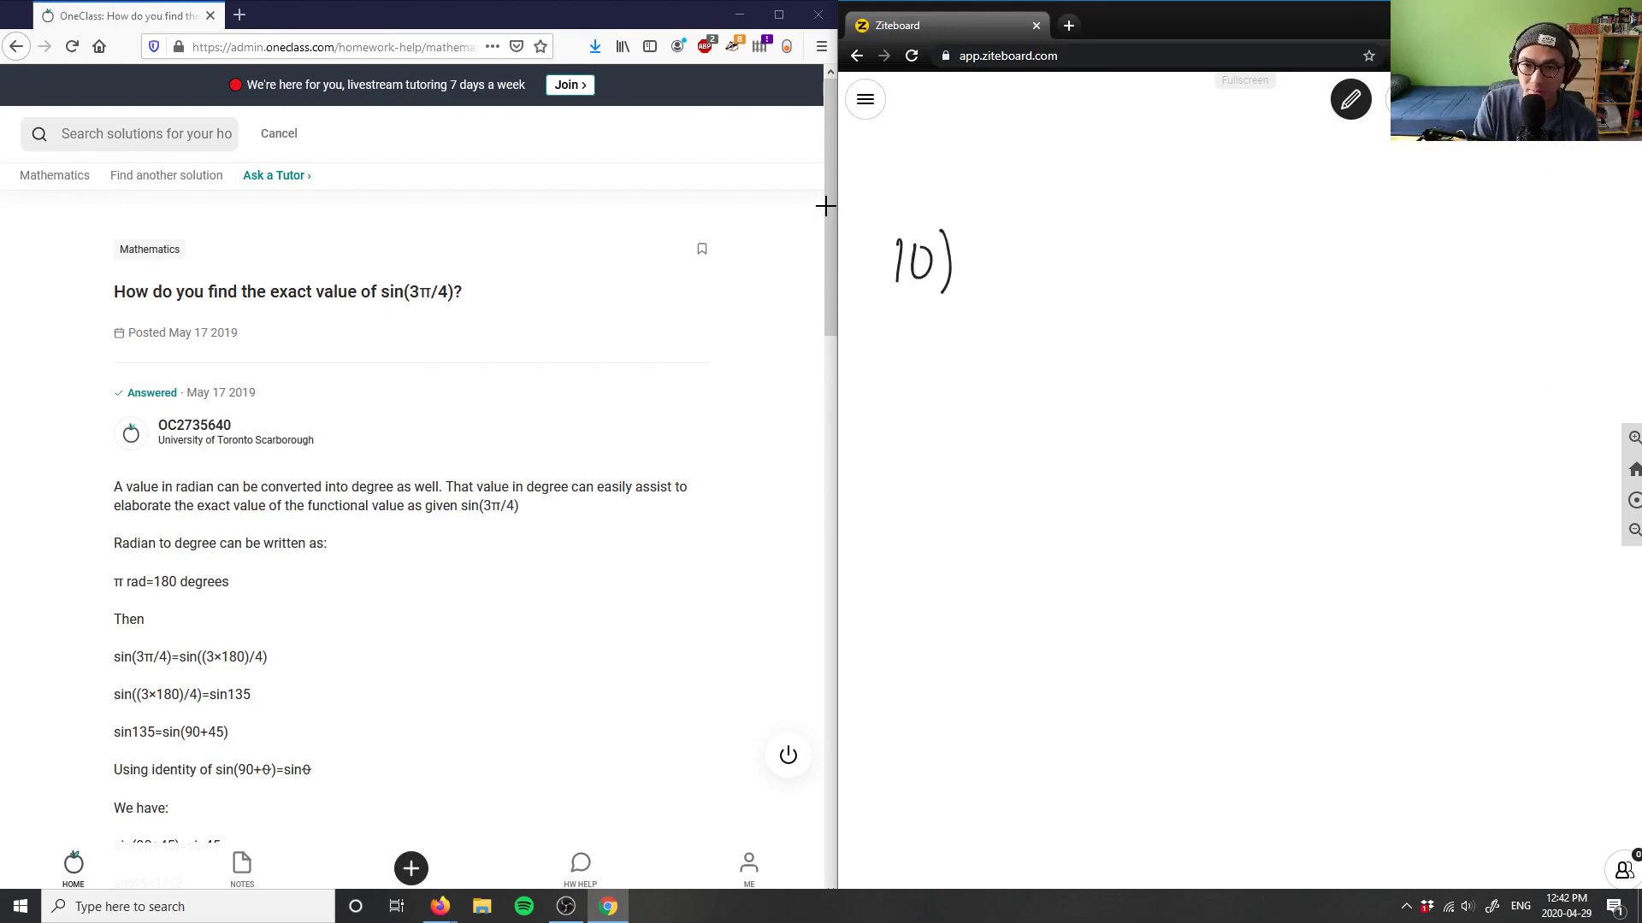
mouse_move(1026, 246)
left_mouse_down()
mouse_move(1012, 289)
mouse_move(1044, 267)
mouse_move(1038, 249)
mouse_move(1081, 289)
left_mouse_up()
mouse_move(1133, 214)
left_mouse_down()
mouse_move(1134, 296)
mouse_move(1156, 242)
mouse_move(1205, 208)
left_mouse_up()
Step: Write 3π/4) inside the sine, undoing and redrawing the fraction once
left_click_drag(1199, 211, 1207, 251)
left_click_drag(1184, 260, 1192, 299)
left_click_drag(1231, 216, 1225, 301)
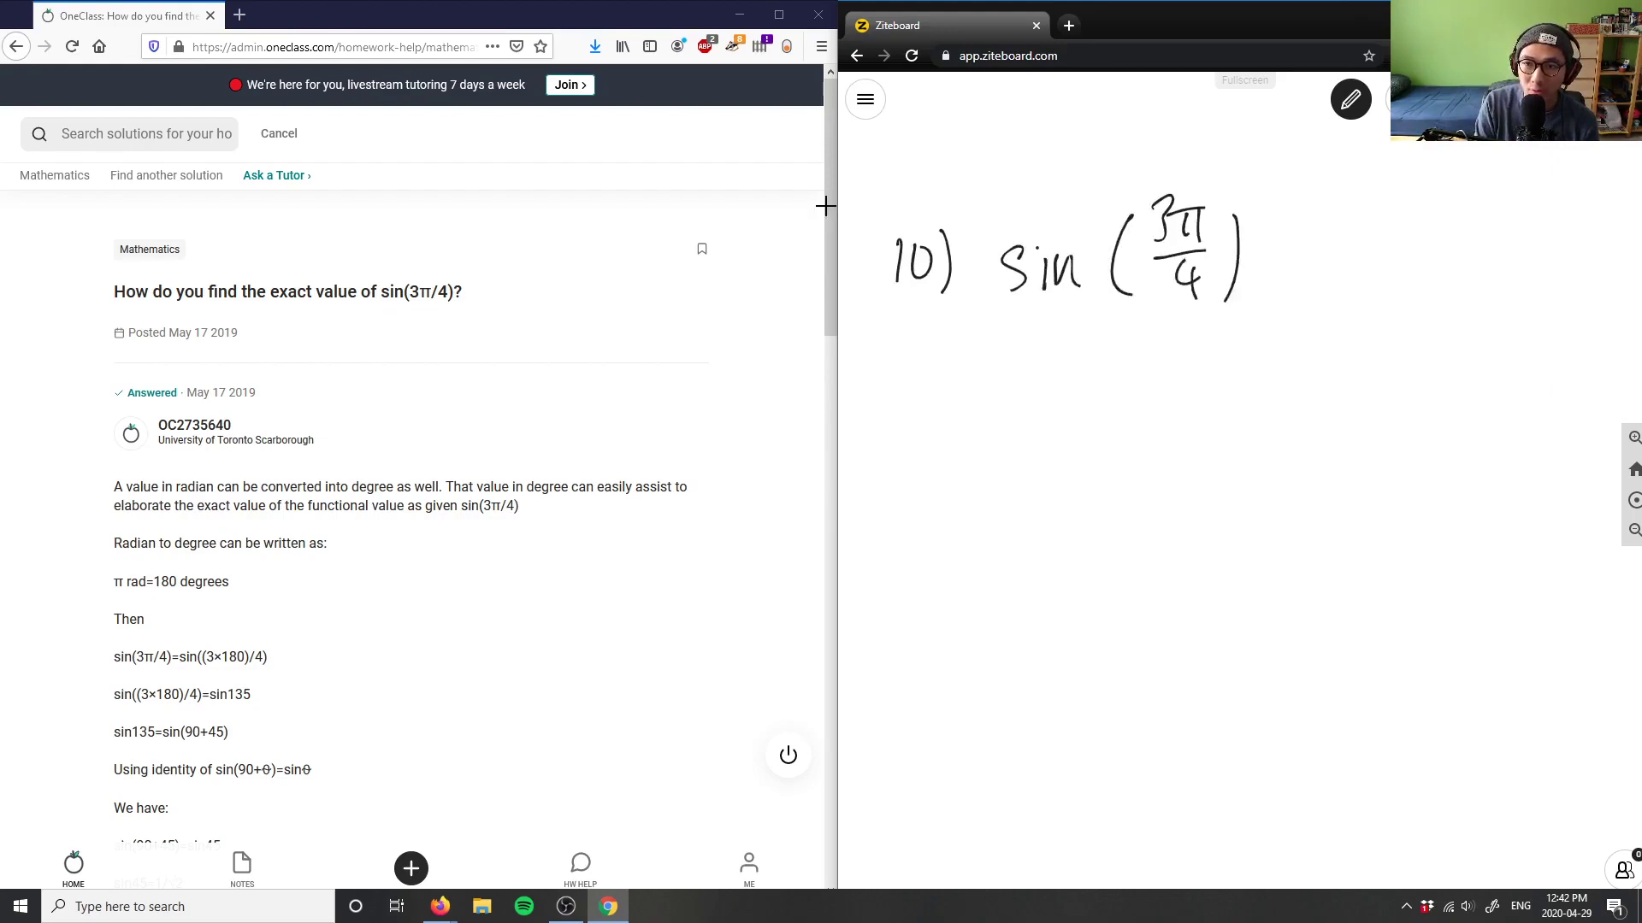
mouse_move(1156, 199)
left_mouse_down()
mouse_move(1168, 224)
mouse_move(1149, 248)
left_mouse_up()
key("ctrl+z")
key("ctrl+z")
key("ctrl+z")
key("ctrl+z")
key("ctrl+z")
key("ctrl+z")
key("ctrl+z")
key("ctrl+z")
key("ctrl+z")
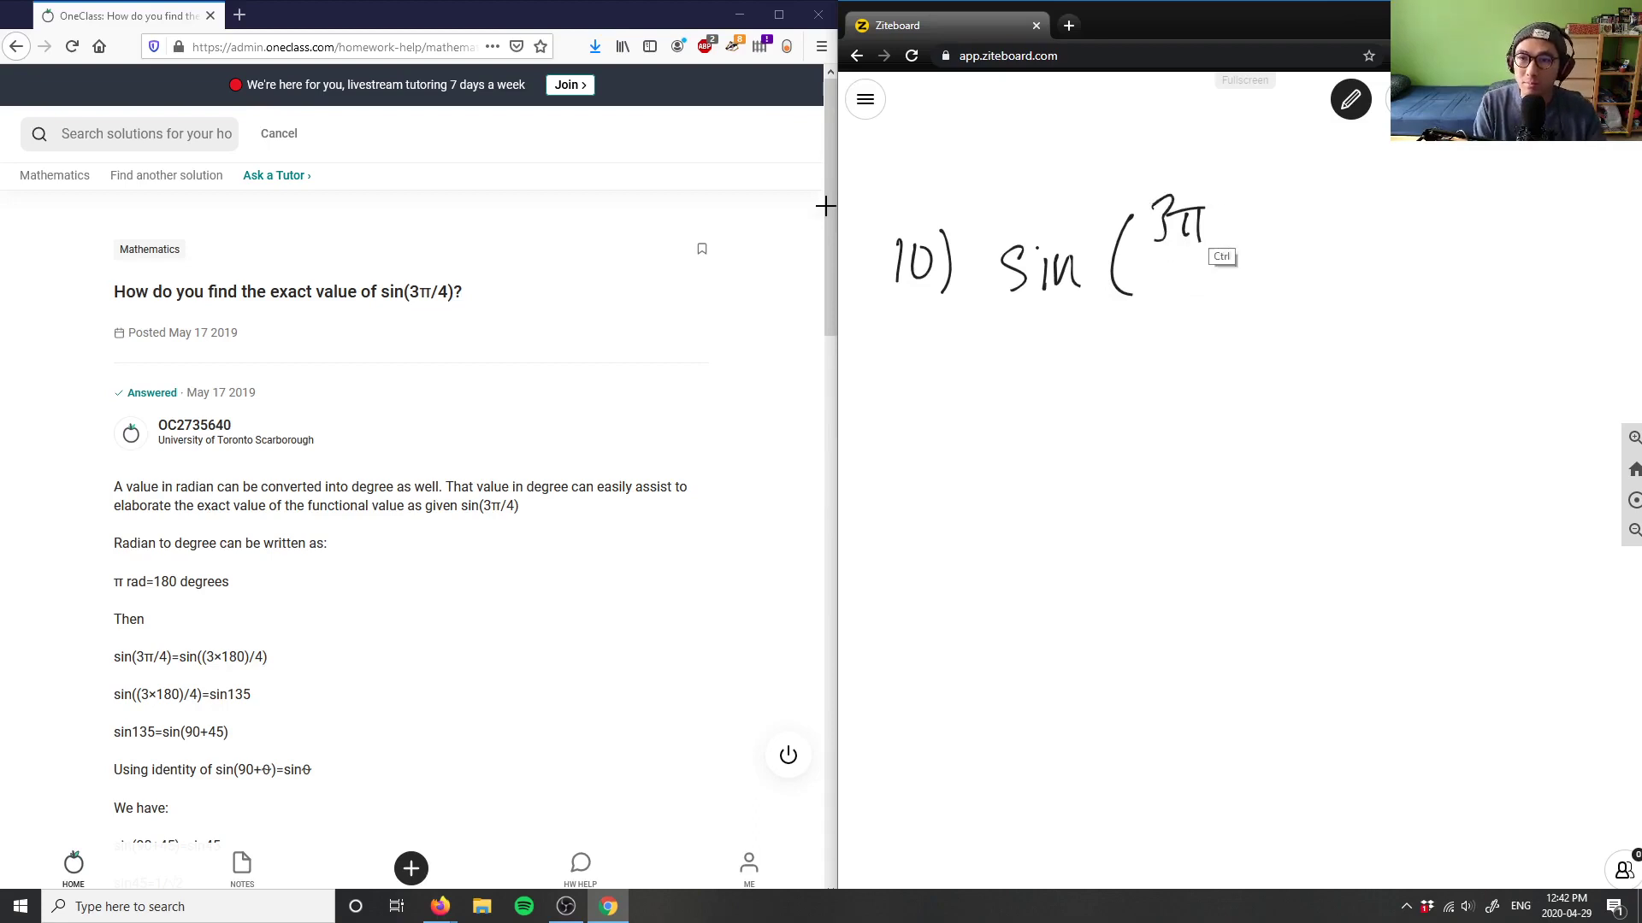
mouse_move(1153, 190)
left_mouse_down()
mouse_move(1168, 199)
mouse_move(1149, 240)
left_mouse_up()
mouse_move(1174, 209)
left_mouse_down()
mouse_move(1202, 203)
mouse_move(1182, 241)
left_mouse_up()
left_click_drag(1197, 207, 1201, 241)
mouse_move(1154, 255)
left_mouse_down()
mouse_move(1200, 250)
mouse_move(1192, 282)
left_mouse_up()
left_click_drag(1186, 267, 1185, 299)
left_click_drag(1220, 221, 1210, 301)
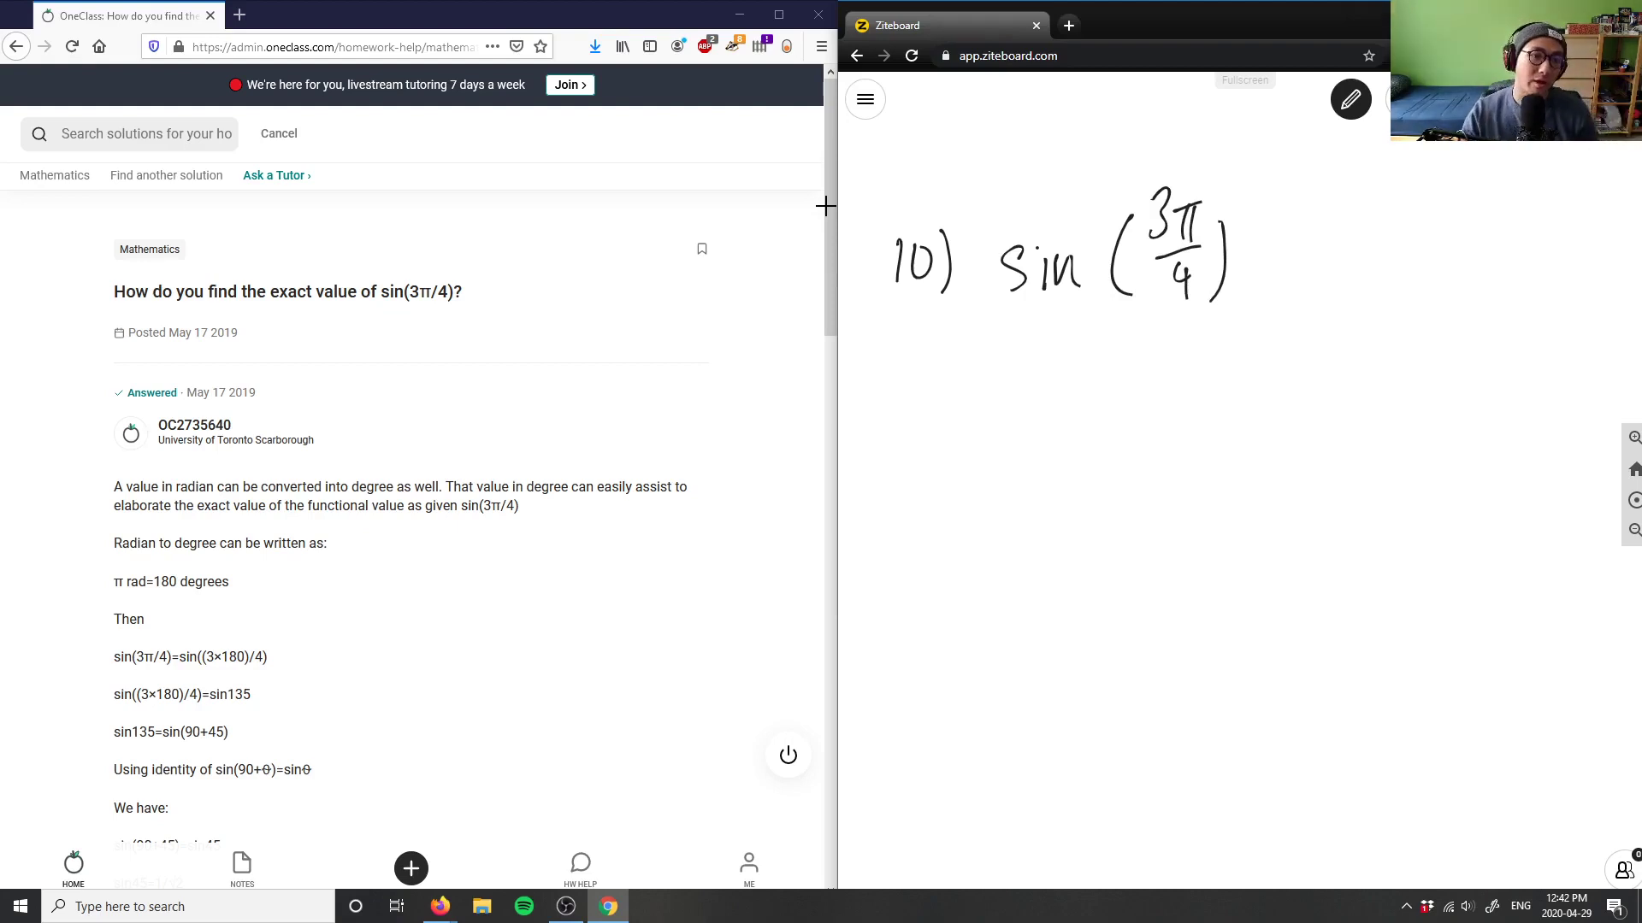
scroll(257, 535, "down", 2)
scroll(237, 539, "up", 1)
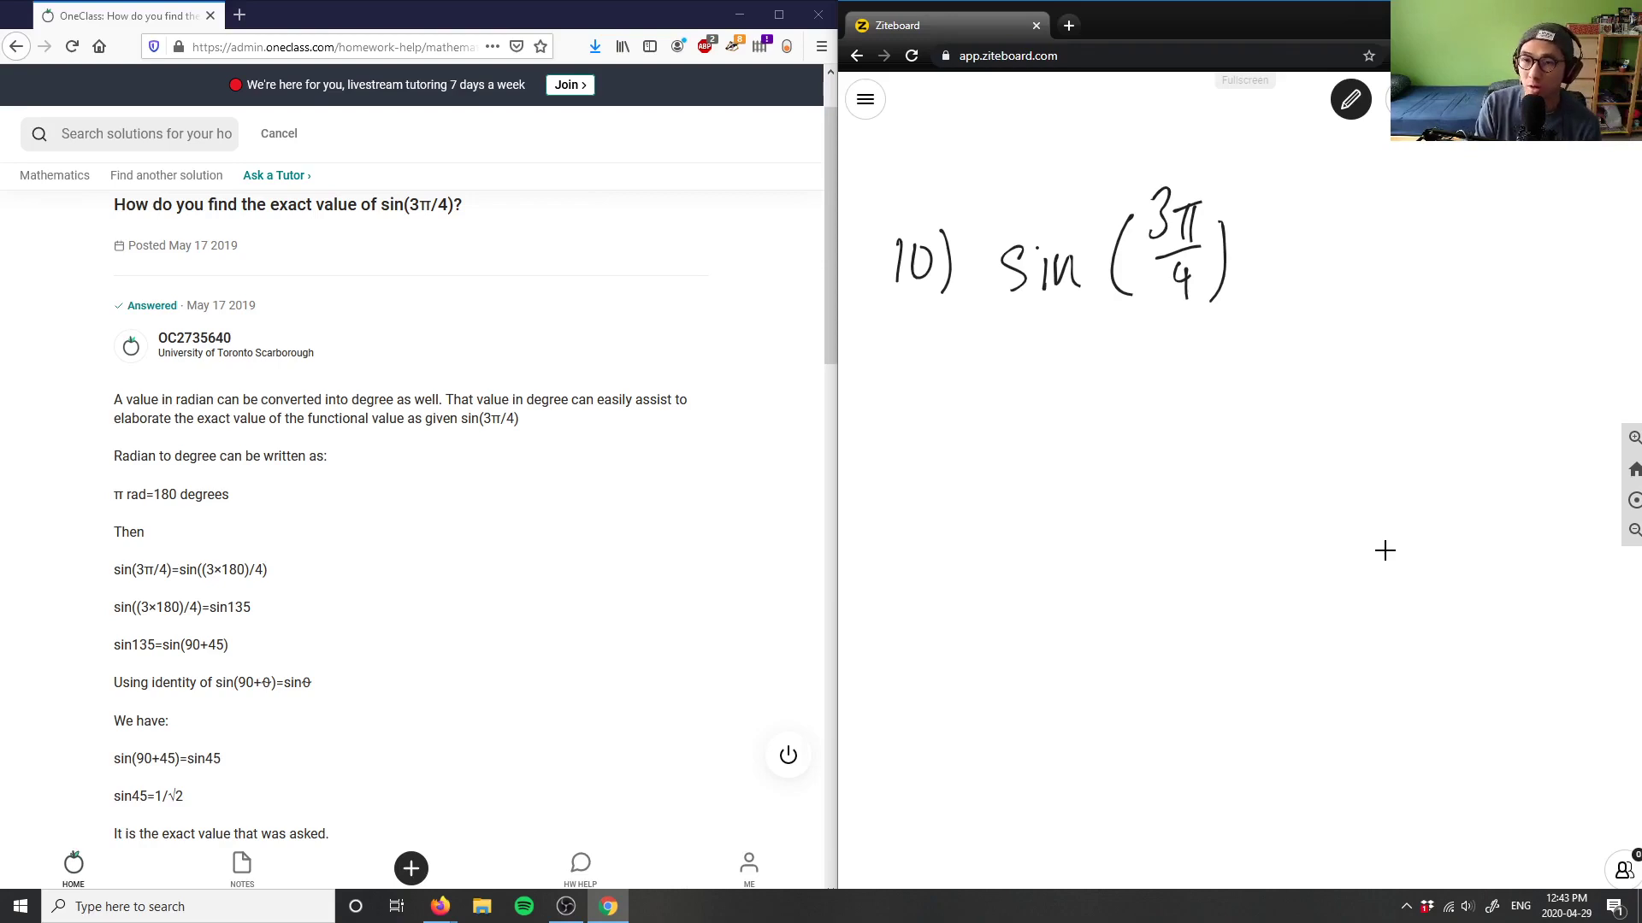
Step: Draw crossing axes right of the problem and a circle centred on them
left_click_drag(1405, 251, 1400, 413)
left_click_drag(1309, 326, 1529, 321)
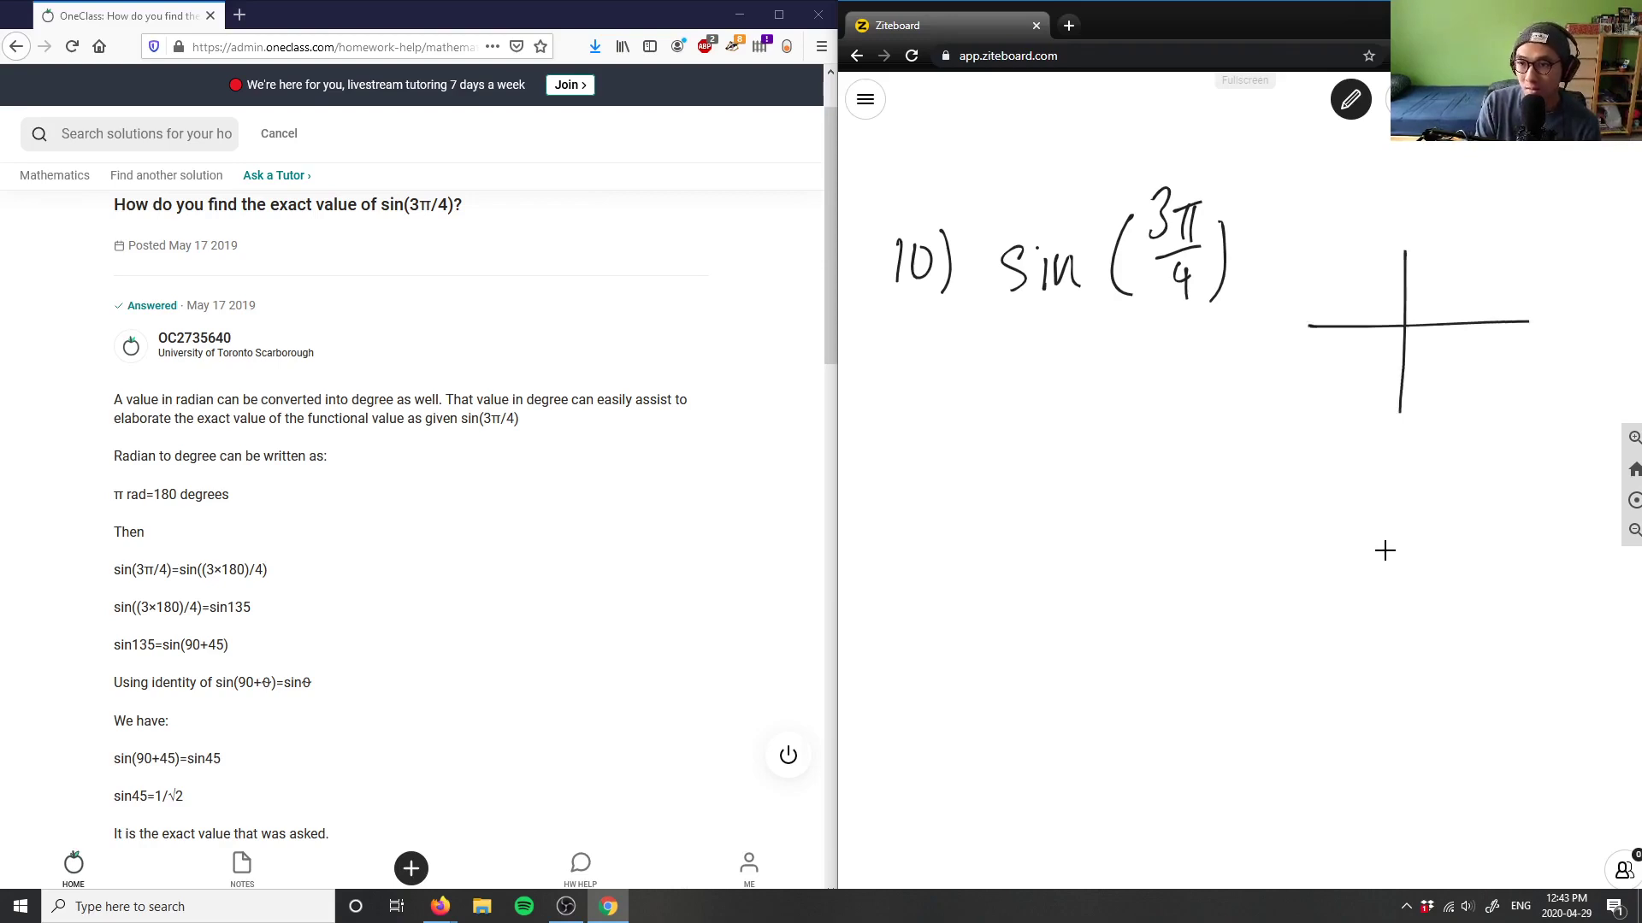
key("c")
left_click_drag(1406, 277, 1402, 278)
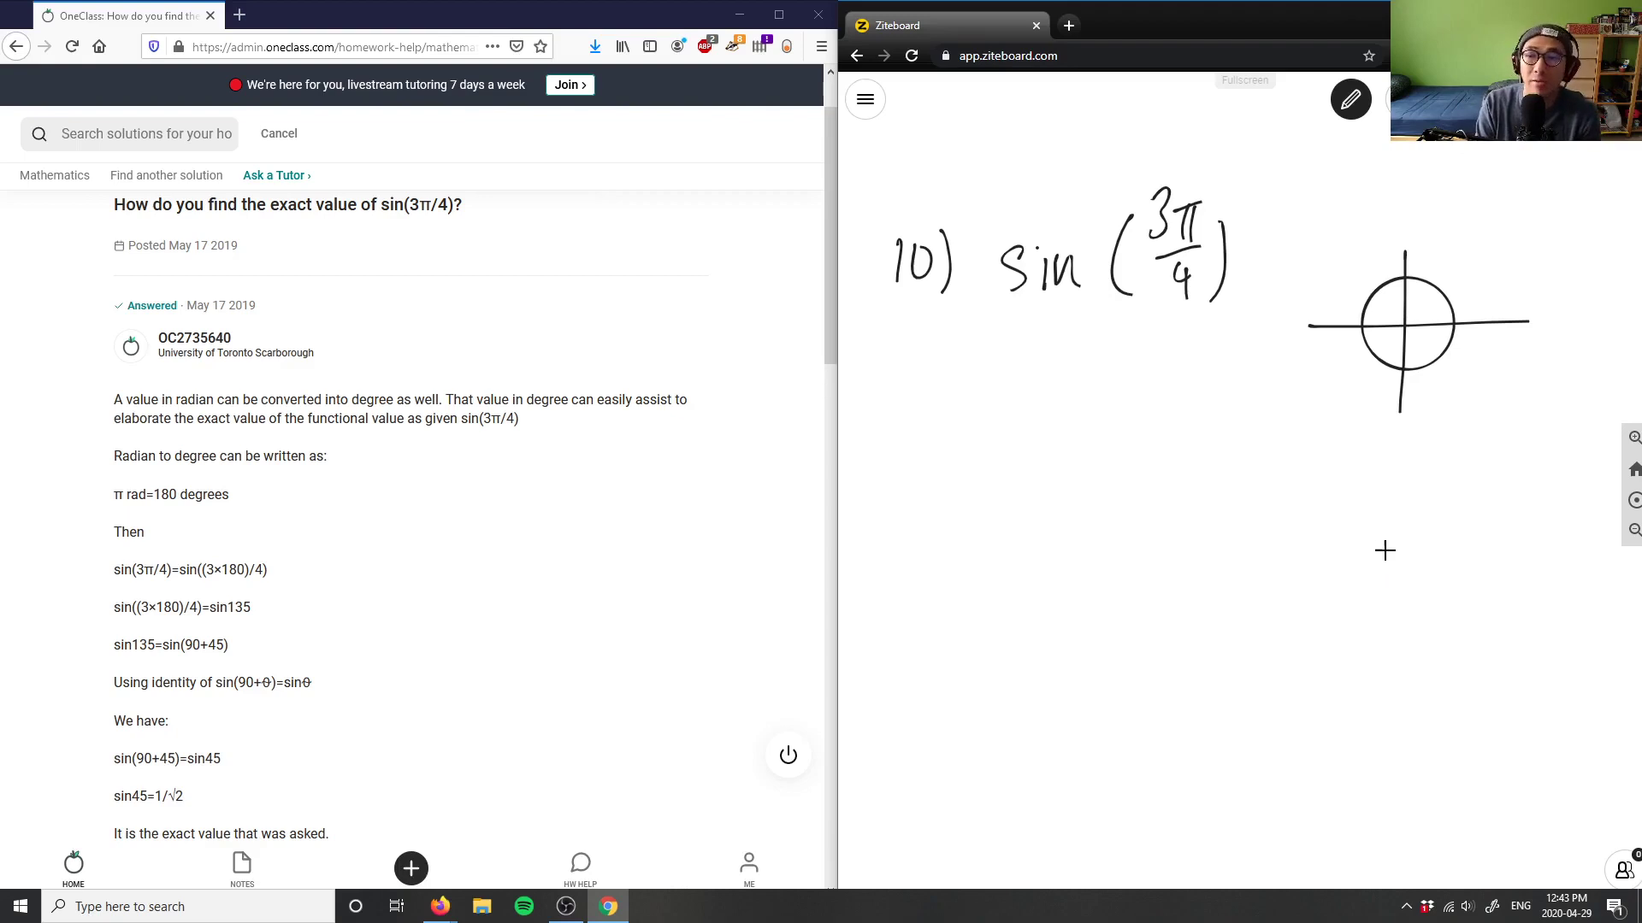
Step: Label the circle's axes π/2 at top, π left, 3π/2 bottom and 0,2π right
mouse_move(1391, 194)
left_mouse_down()
mouse_move(1412, 192)
mouse_move(1413, 221)
left_mouse_up()
left_click_drag(1403, 227, 1420, 242)
mouse_move(1305, 304)
left_mouse_down()
mouse_move(1322, 300)
mouse_move(1314, 318)
left_mouse_up()
left_click_drag(1322, 304, 1325, 316)
mouse_move(1403, 418)
left_mouse_down()
mouse_move(1404, 444)
mouse_move(1434, 427)
left_mouse_up()
left_click_drag(1427, 434, 1438, 459)
left_click_drag(1426, 472, 1439, 482)
mouse_move(1516, 336)
left_mouse_down()
mouse_move(1510, 353)
mouse_move(1515, 335)
left_mouse_up()
mouse_move(1532, 347)
left_mouse_down()
mouse_move(1527, 360)
mouse_move(1569, 357)
left_mouse_up()
left_click_drag(1568, 340, 1587, 338)
left_click_drag(1574, 341, 1584, 360)
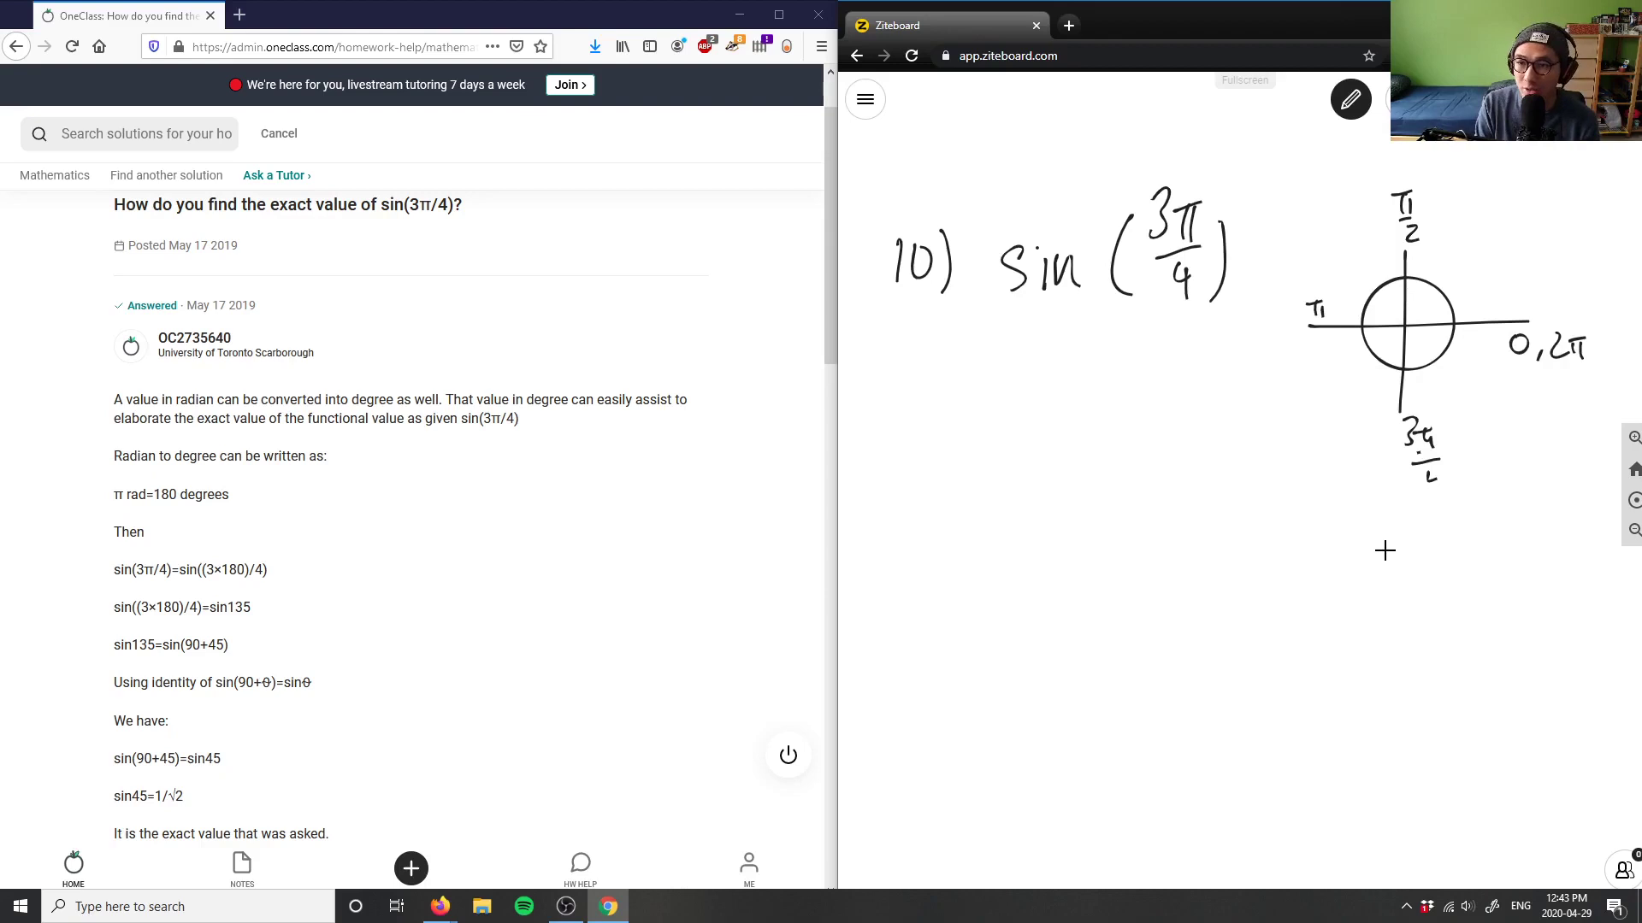
Step: Number the quadrants 1–4 and draw an arrow from the centre into quadrant 2
mouse_move(1535, 251)
left_mouse_down()
mouse_move(1522, 276)
mouse_move(1535, 254)
left_mouse_up()
key("ctrl+z")
left_click_drag(1319, 236, 1335, 252)
left_click_drag(1301, 395, 1309, 417)
left_click_drag(1520, 411, 1531, 430)
left_click_drag(1527, 415, 1527, 445)
left_click_drag(1303, 395, 1296, 437)
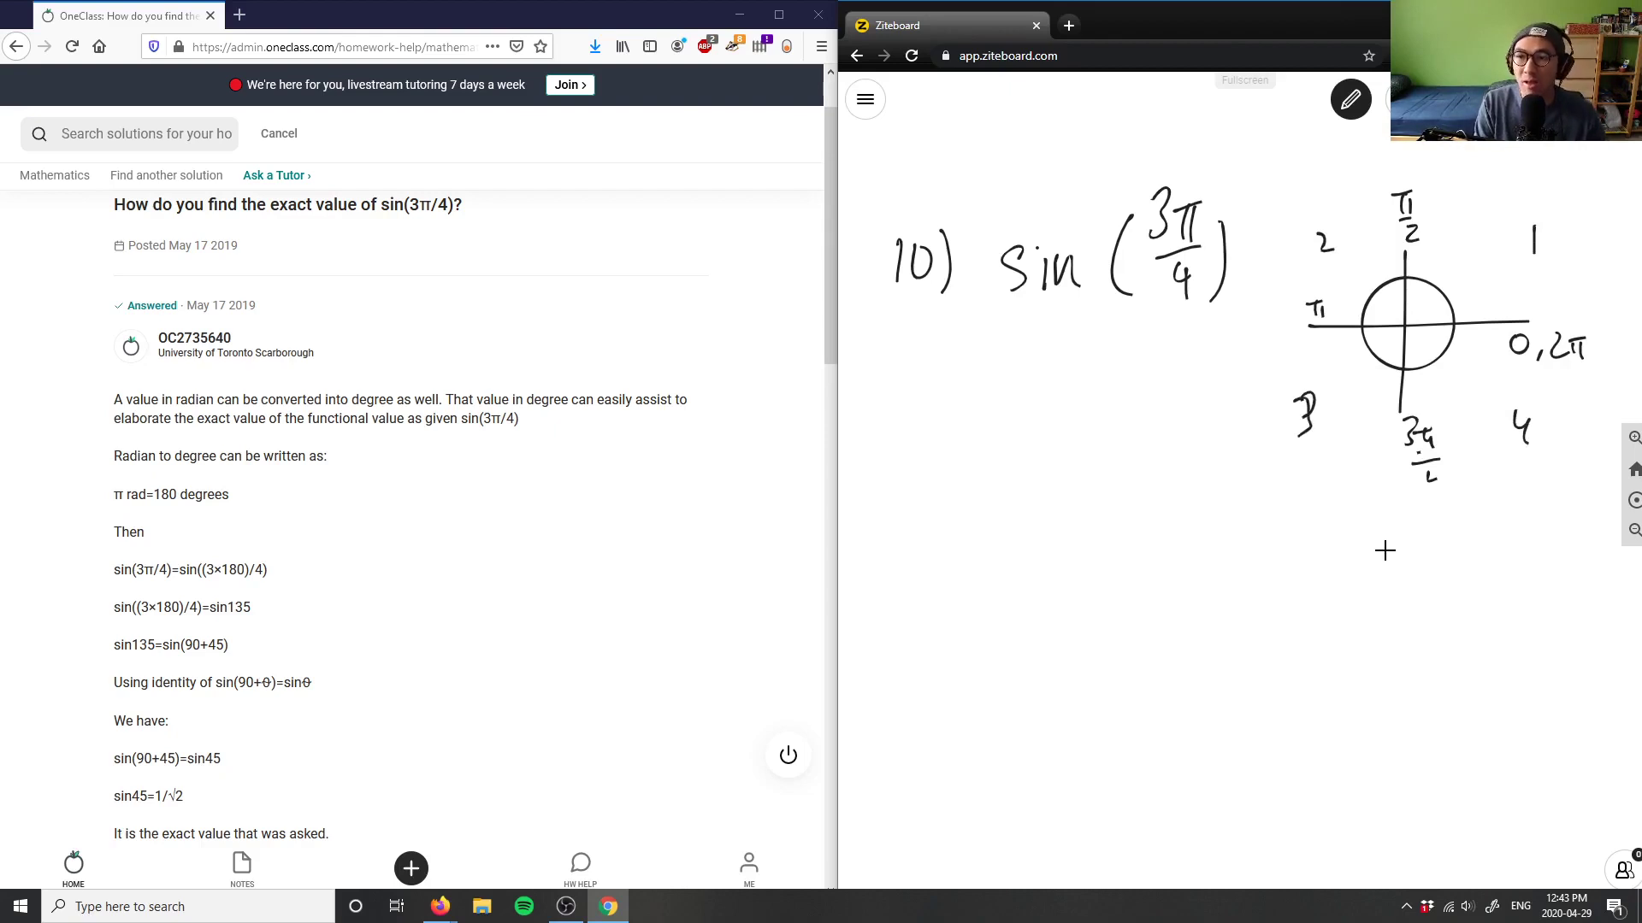
left_click_drag(1402, 325, 1302, 254)
left_click_drag(1298, 238, 1317, 246)
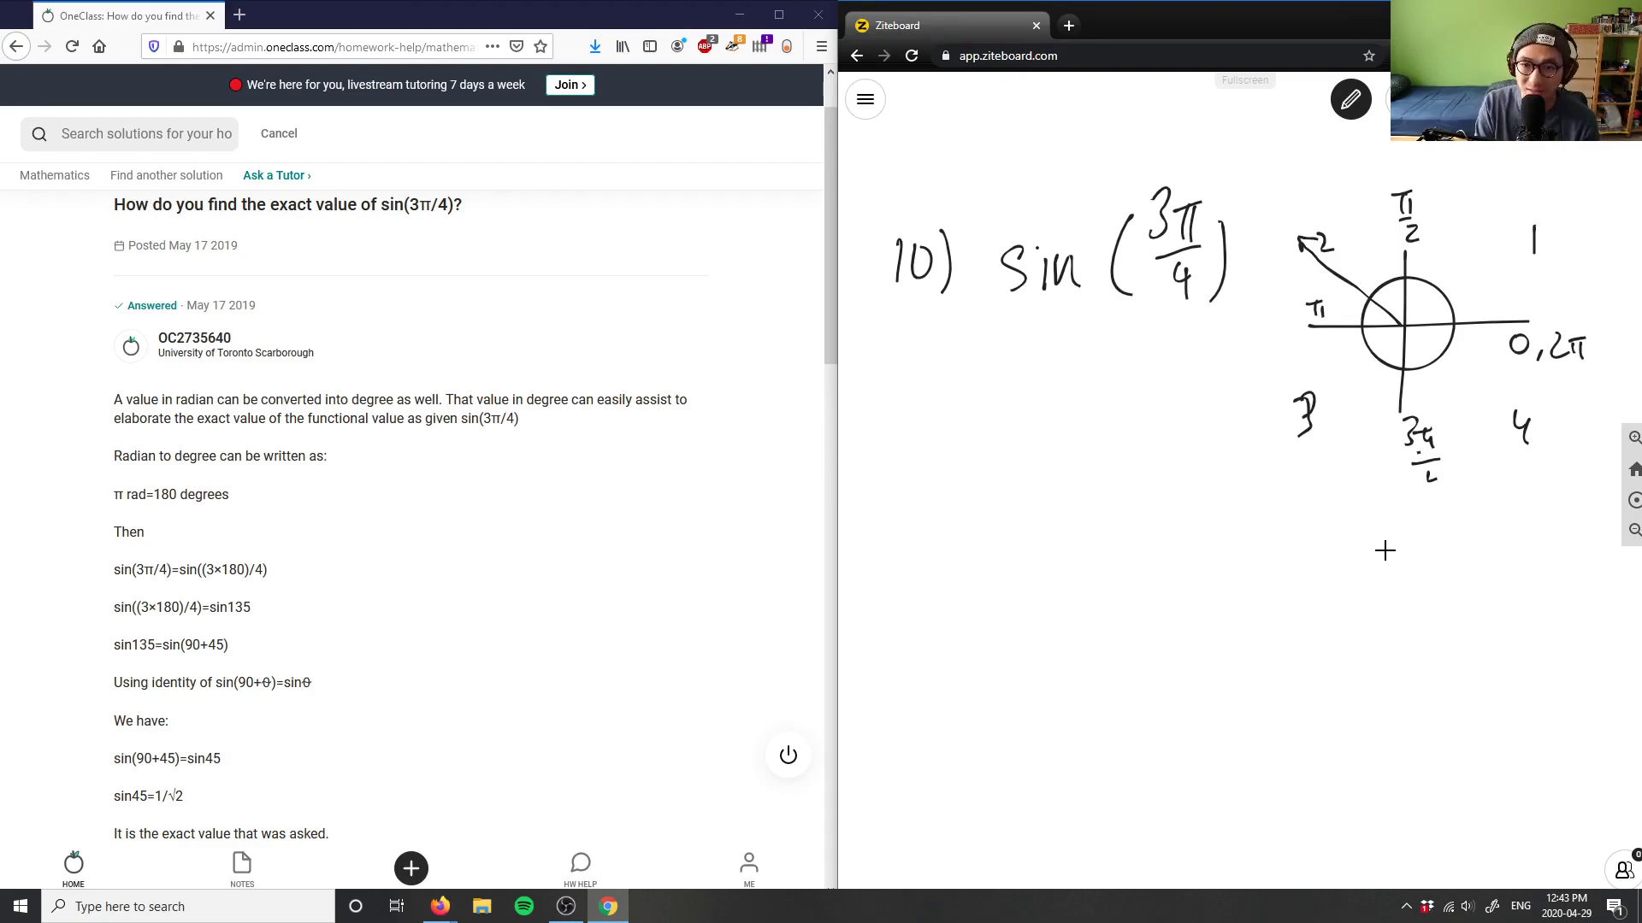
Step: Write sin(π/2 + θ) = −sin θ below the problem
mouse_move(921, 477)
left_mouse_down()
mouse_move(896, 515)
mouse_move(931, 517)
left_mouse_up()
left_click_drag(938, 484, 956, 518)
left_click_drag(983, 460, 989, 522)
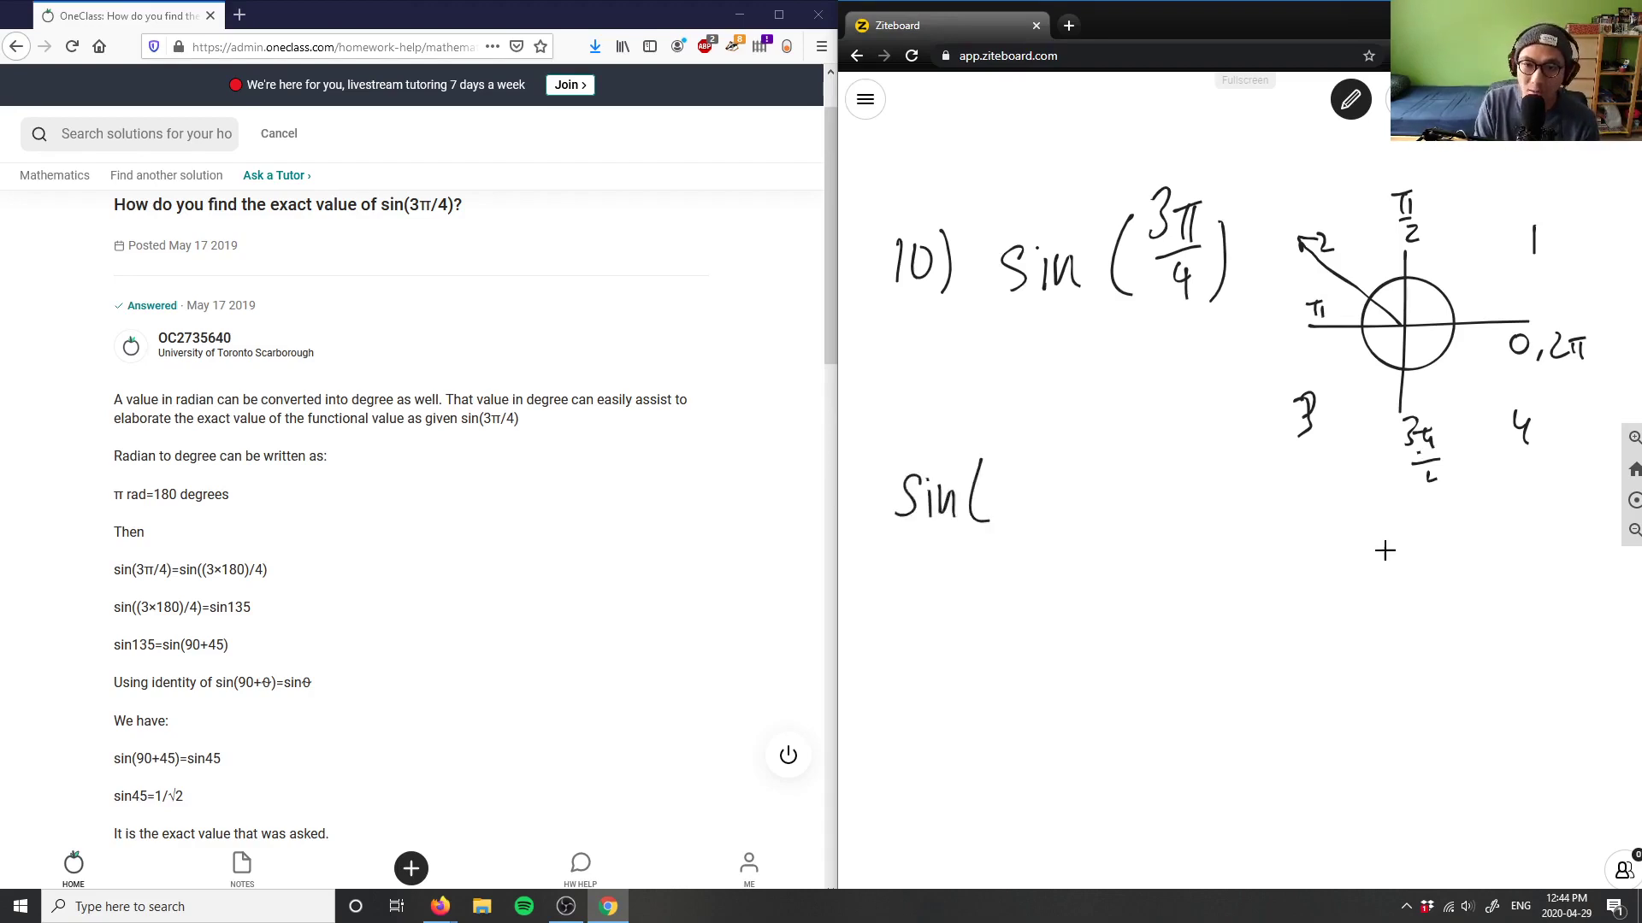
left_click_drag(998, 438, 1031, 437)
left_click_drag(1014, 436, 1024, 472)
mouse_move(992, 471)
left_mouse_down()
mouse_move(1038, 469)
mouse_move(1041, 515)
left_mouse_up()
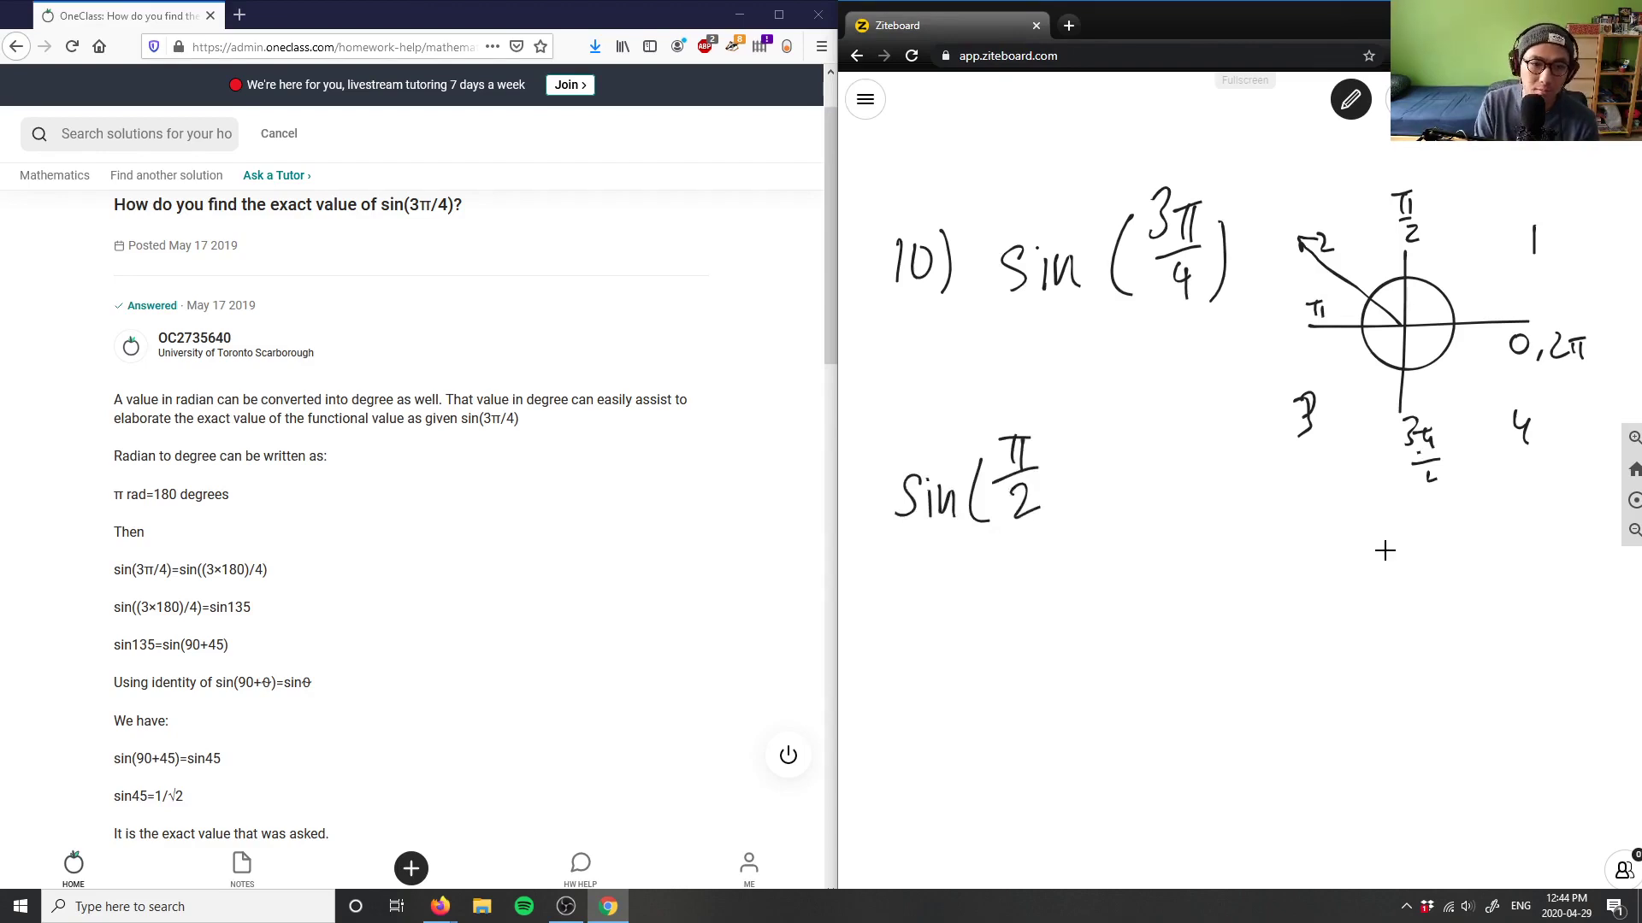
mouse_move(1060, 478)
left_mouse_down()
mouse_move(1088, 470)
mouse_move(1078, 489)
mouse_move(1113, 505)
mouse_move(1141, 479)
left_mouse_up()
mouse_move(1111, 483)
left_mouse_down()
mouse_move(1144, 478)
mouse_move(1152, 535)
mouse_move(1212, 484)
left_mouse_up()
left_click_drag(1195, 506, 1252, 492)
mouse_move(1274, 480)
left_mouse_down()
mouse_move(1259, 519)
mouse_move(1280, 518)
left_mouse_up()
mouse_move(1287, 496)
left_mouse_down()
mouse_move(1289, 520)
mouse_move(1310, 520)
left_mouse_up()
left_click_drag(1334, 477, 1355, 488)
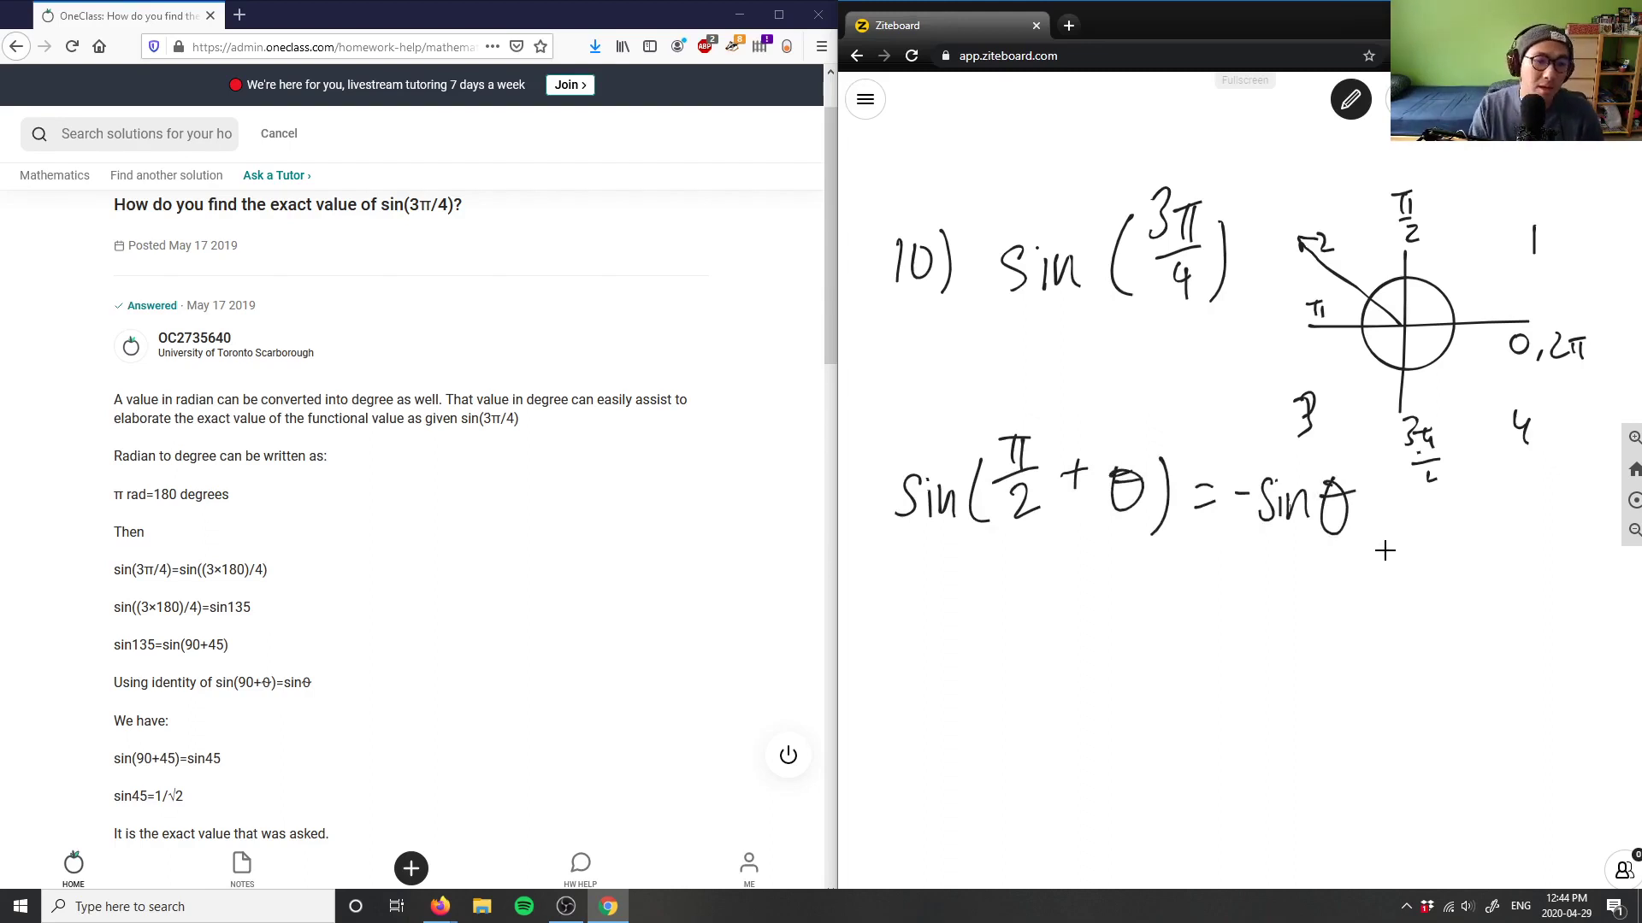
Step: In red, mark the quadrants with the CAST letters S, A, T and C
left_click(1350, 106)
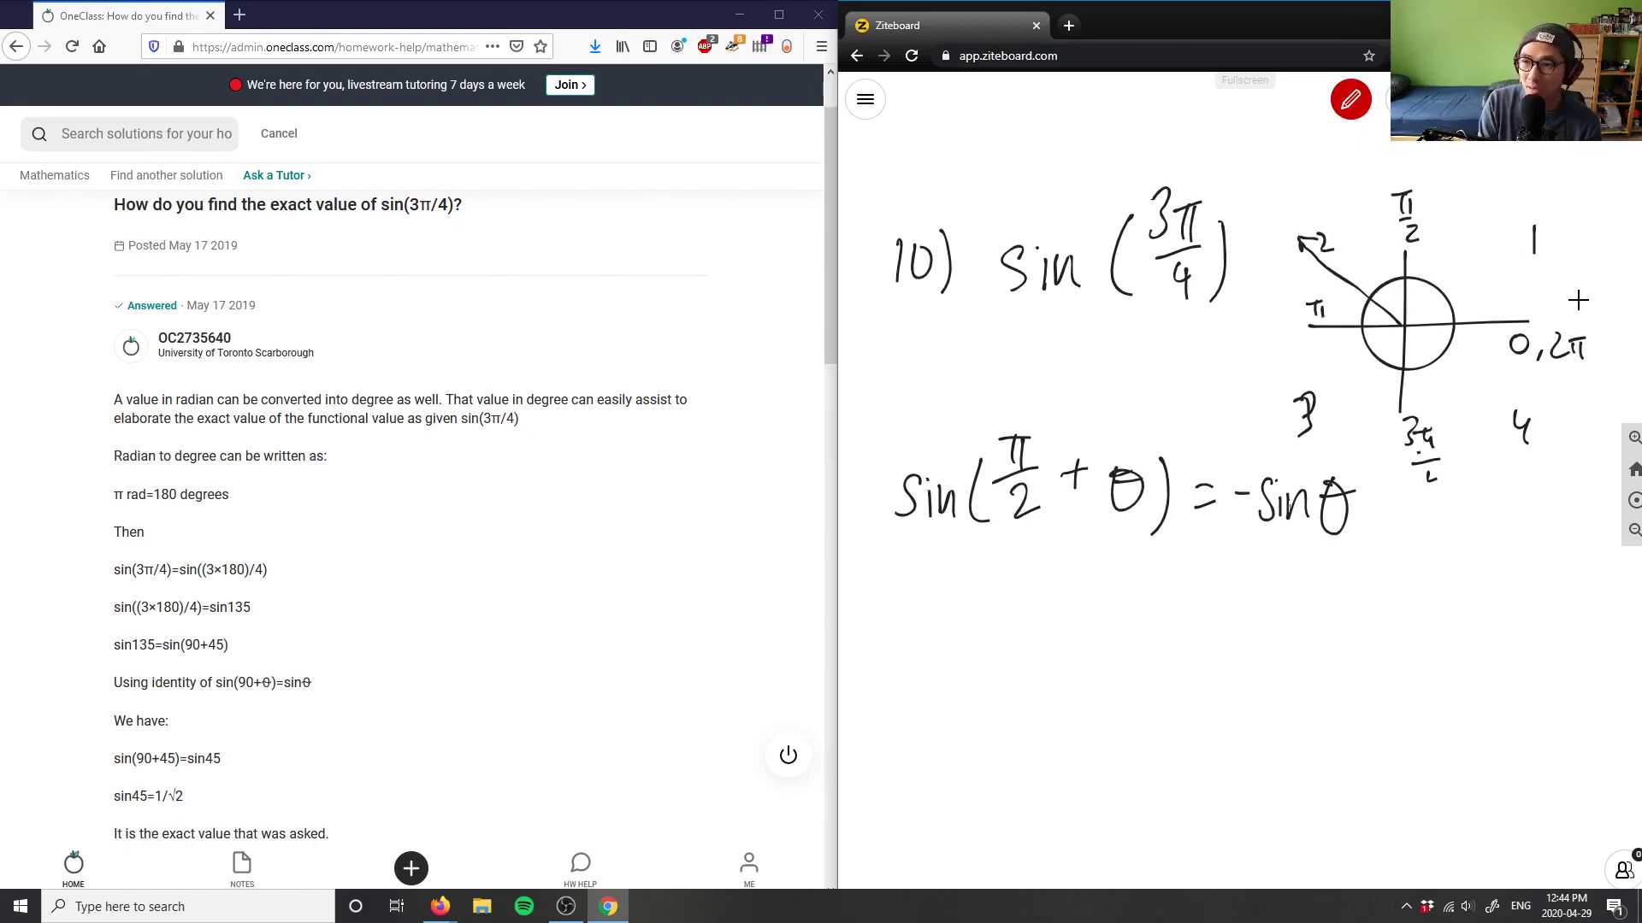
mouse_move(1521, 378)
left_mouse_down()
mouse_move(1502, 386)
mouse_move(1523, 408)
left_mouse_up()
mouse_move(1508, 229)
left_mouse_down()
mouse_move(1516, 197)
mouse_move(1527, 230)
left_mouse_up()
left_click_drag(1509, 216, 1524, 216)
left_click_drag(1304, 182, 1288, 208)
mouse_move(1314, 363)
left_mouse_down()
mouse_move(1346, 362)
mouse_move(1332, 399)
left_mouse_up()
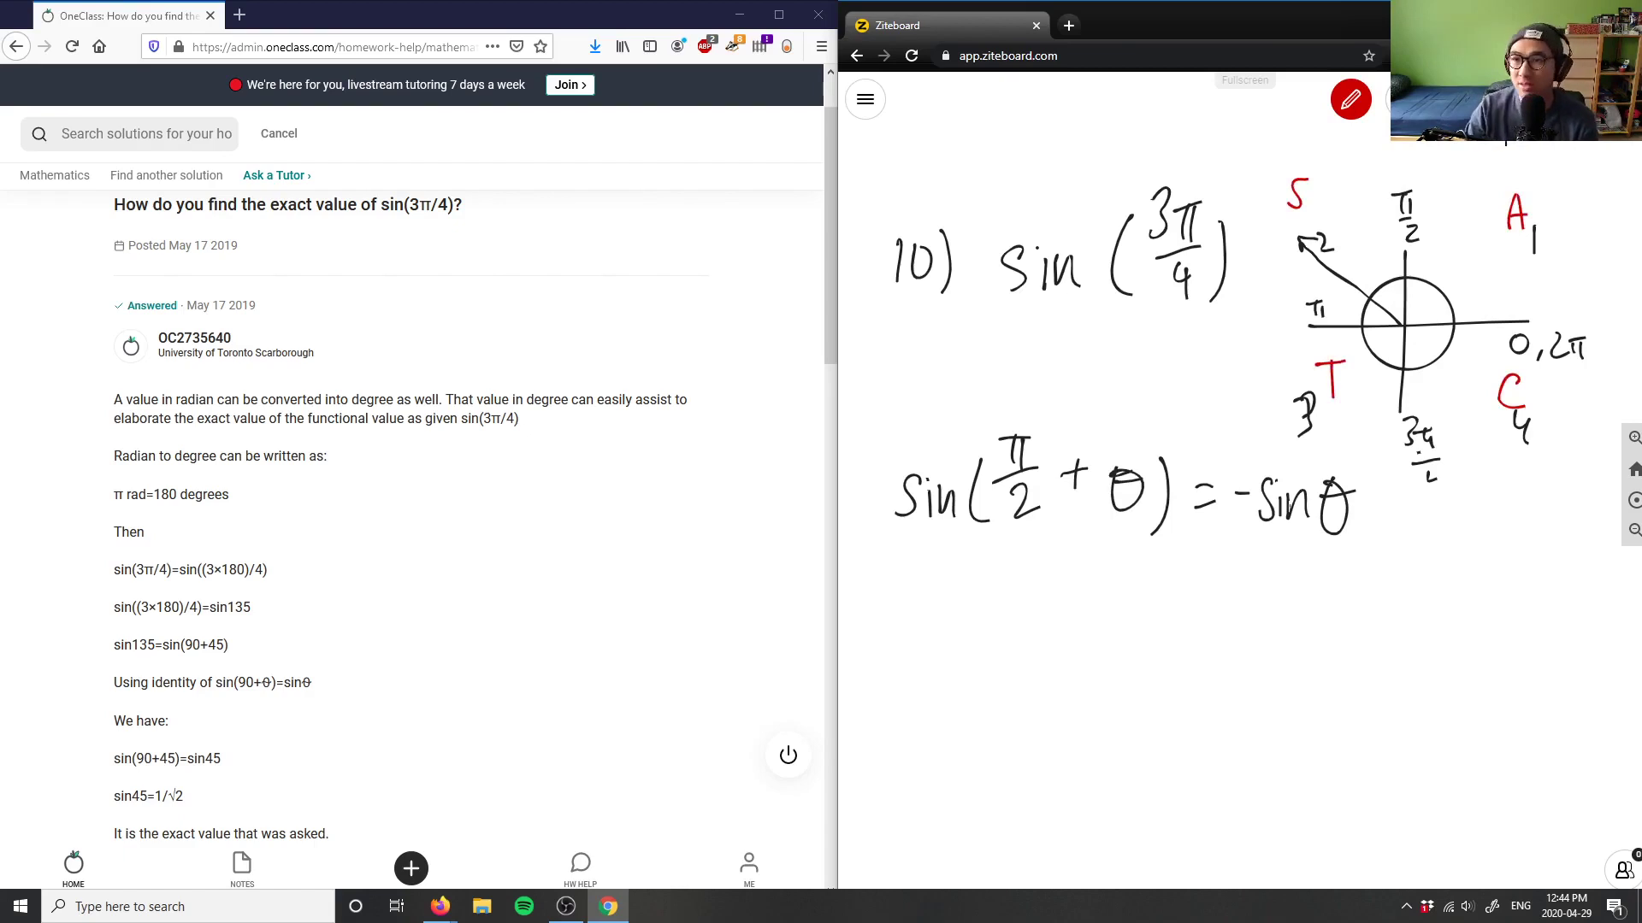
Step: Erase the minus sign before sin θ and set the pen colour back to black
key("e")
left_click_drag(1236, 499, 1250, 495)
left_click(1351, 101)
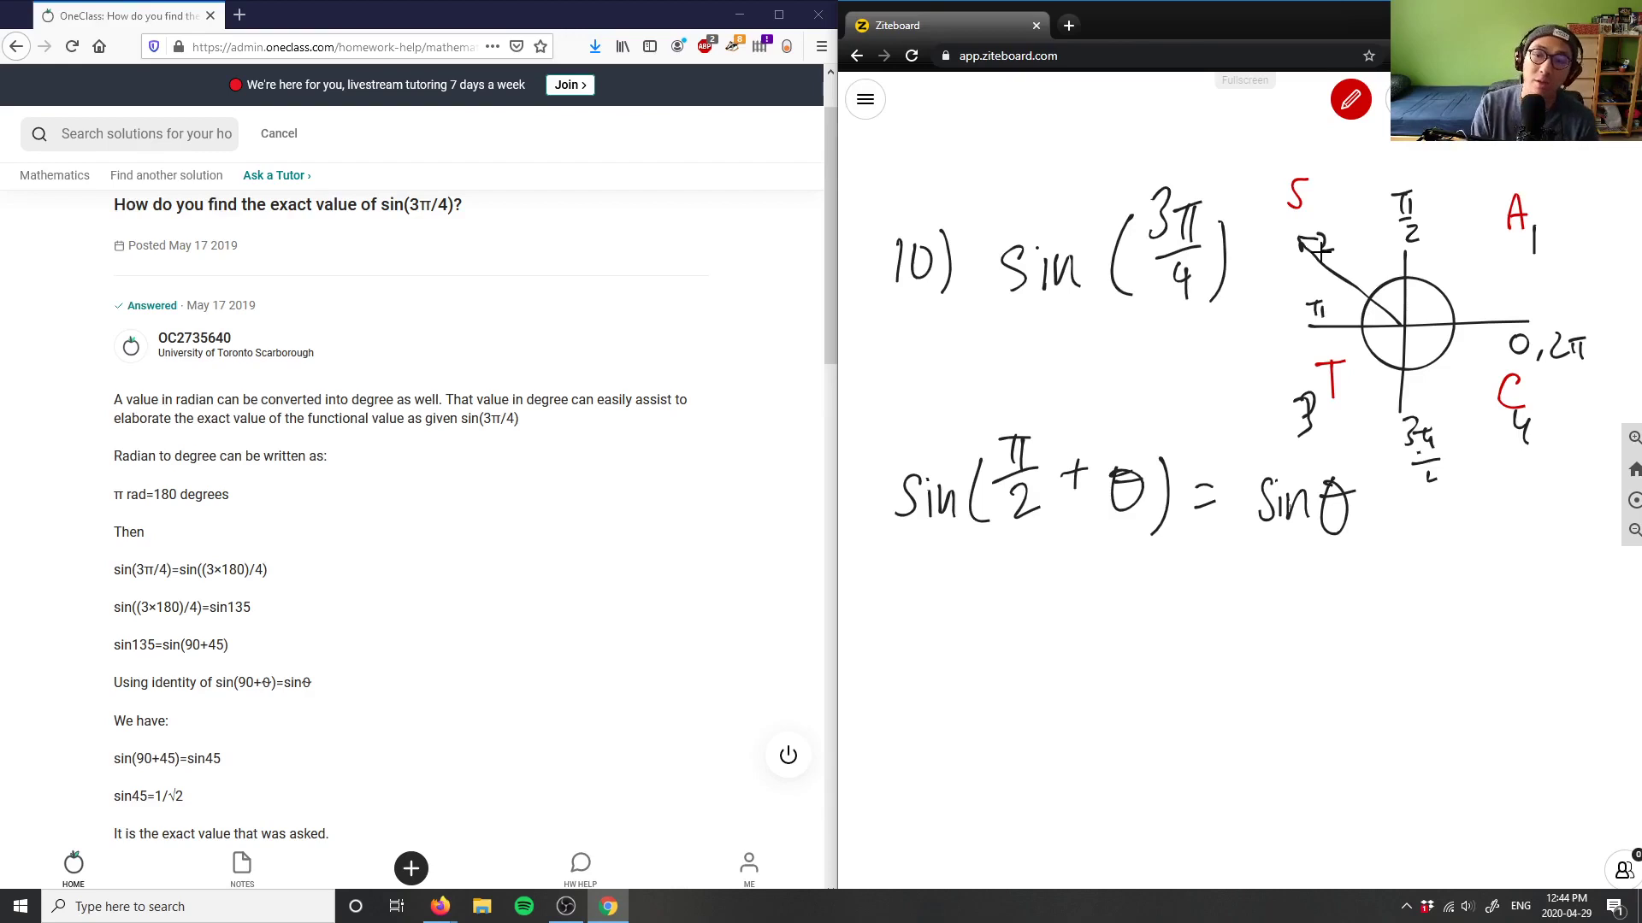
left_click(1351, 99)
left_click(1312, 275)
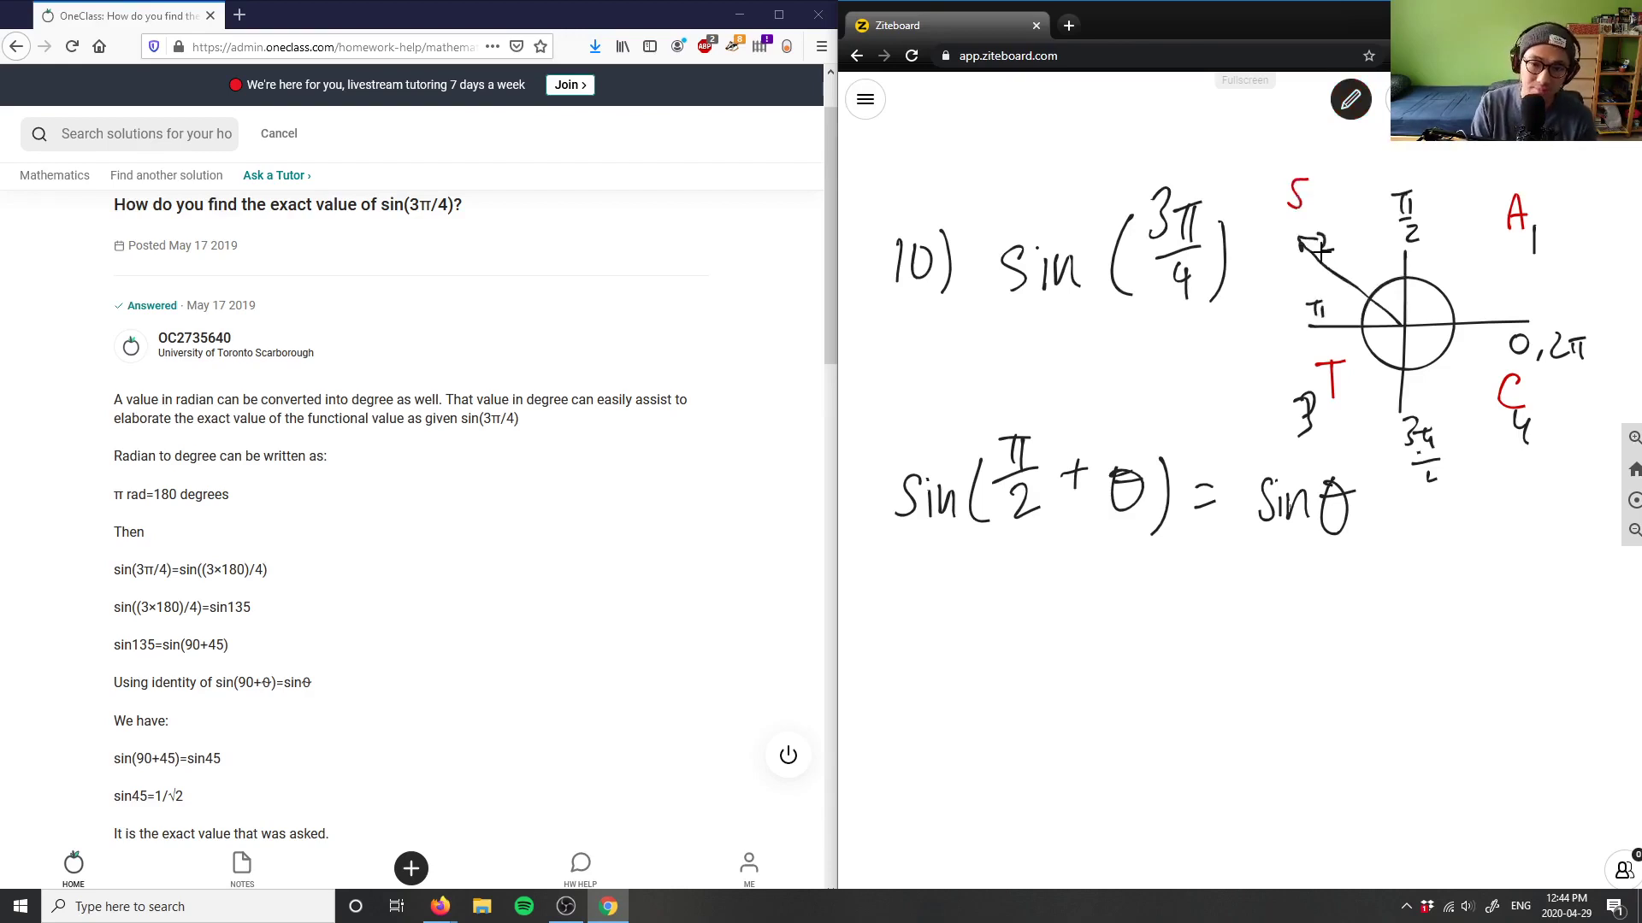
Step: Start a new line below the identity with sin(π/2 +
left_click_drag(920, 623, 900, 656)
mouse_move(930, 633)
left_mouse_down()
mouse_move(930, 659)
mouse_move(957, 660)
left_mouse_up()
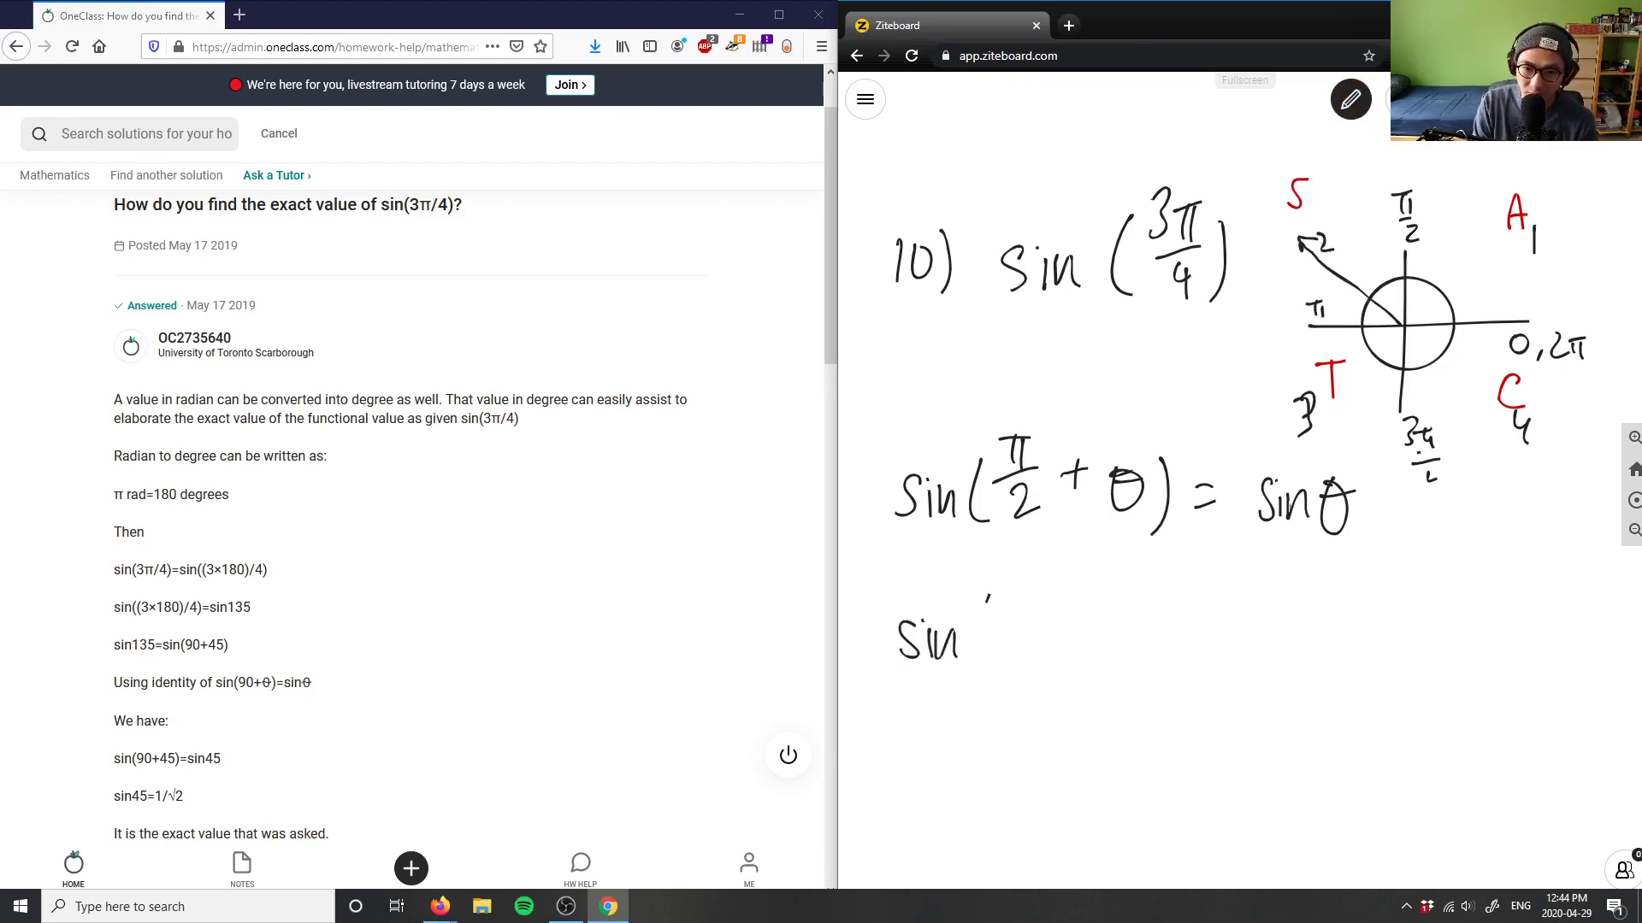
mouse_move(997, 598)
left_mouse_down()
mouse_move(997, 672)
mouse_move(1036, 585)
left_mouse_up()
left_click_drag(1009, 590, 1007, 626)
left_click_drag(1028, 588, 1038, 632)
mouse_move(1028, 643)
left_mouse_down()
mouse_move(1054, 667)
mouse_move(1088, 633)
left_mouse_up()
left_click_drag(1079, 624, 1078, 649)
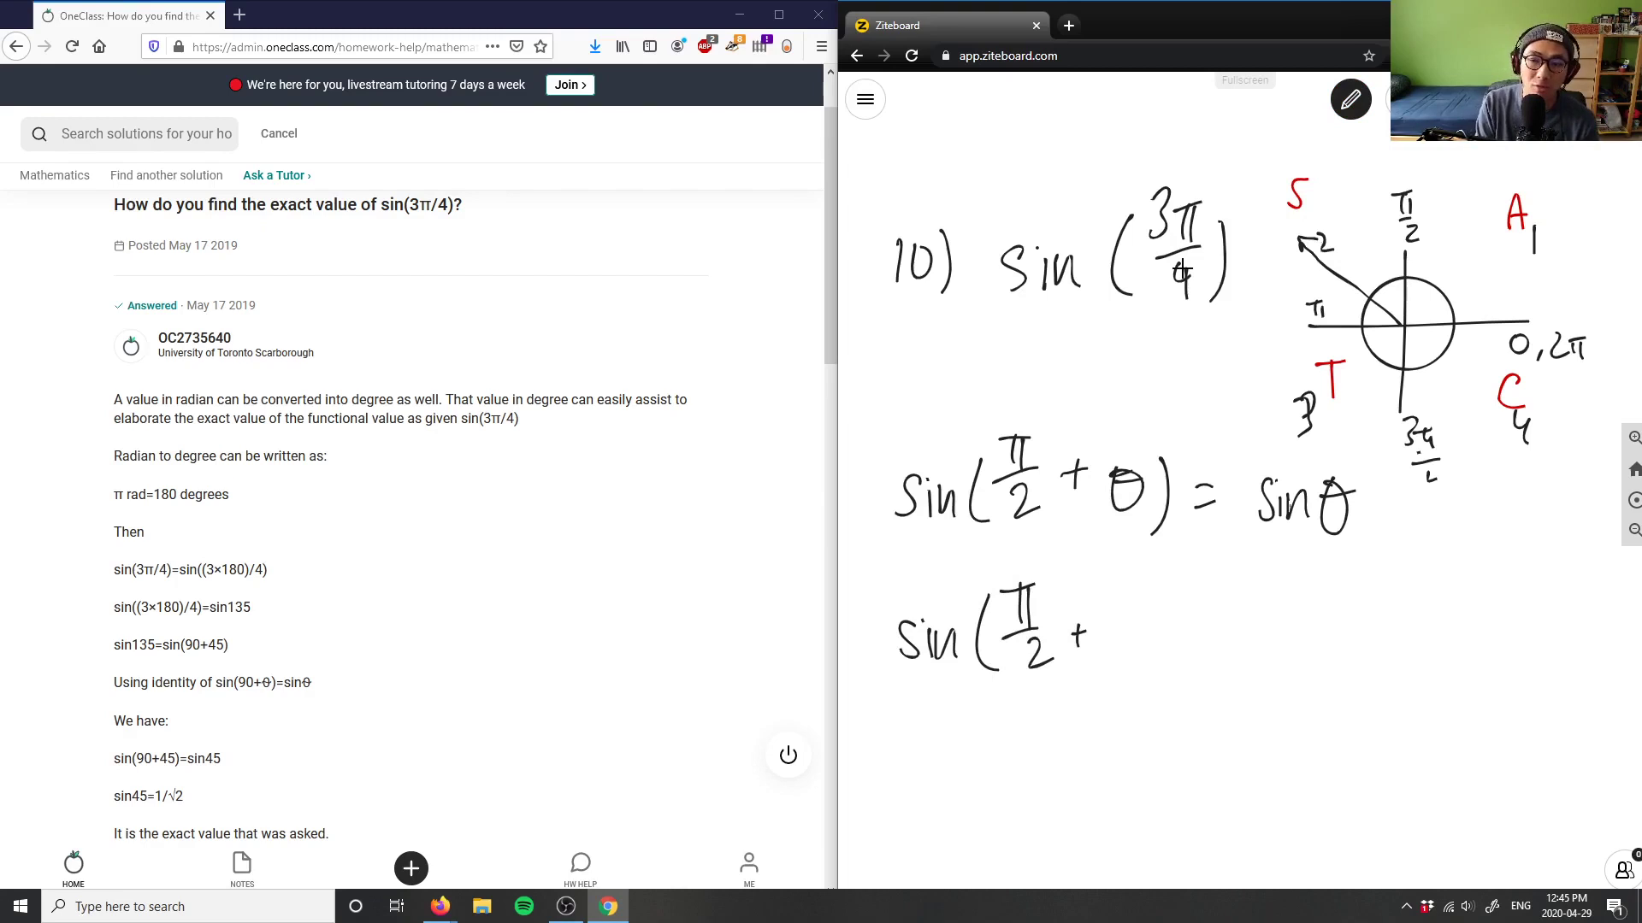
Step: Switch the pen to blue and write 3π/4 minus a fraction under the question number
mouse_move(906, 315)
left_mouse_down()
mouse_move(905, 343)
mouse_move(951, 313)
left_mouse_up()
left_click_drag(932, 318, 930, 339)
left_click_drag(943, 316, 941, 352)
key("ctrl+z")
key("ctrl+z")
key("ctrl+z")
key("ctrl+z")
key("ctrl+z")
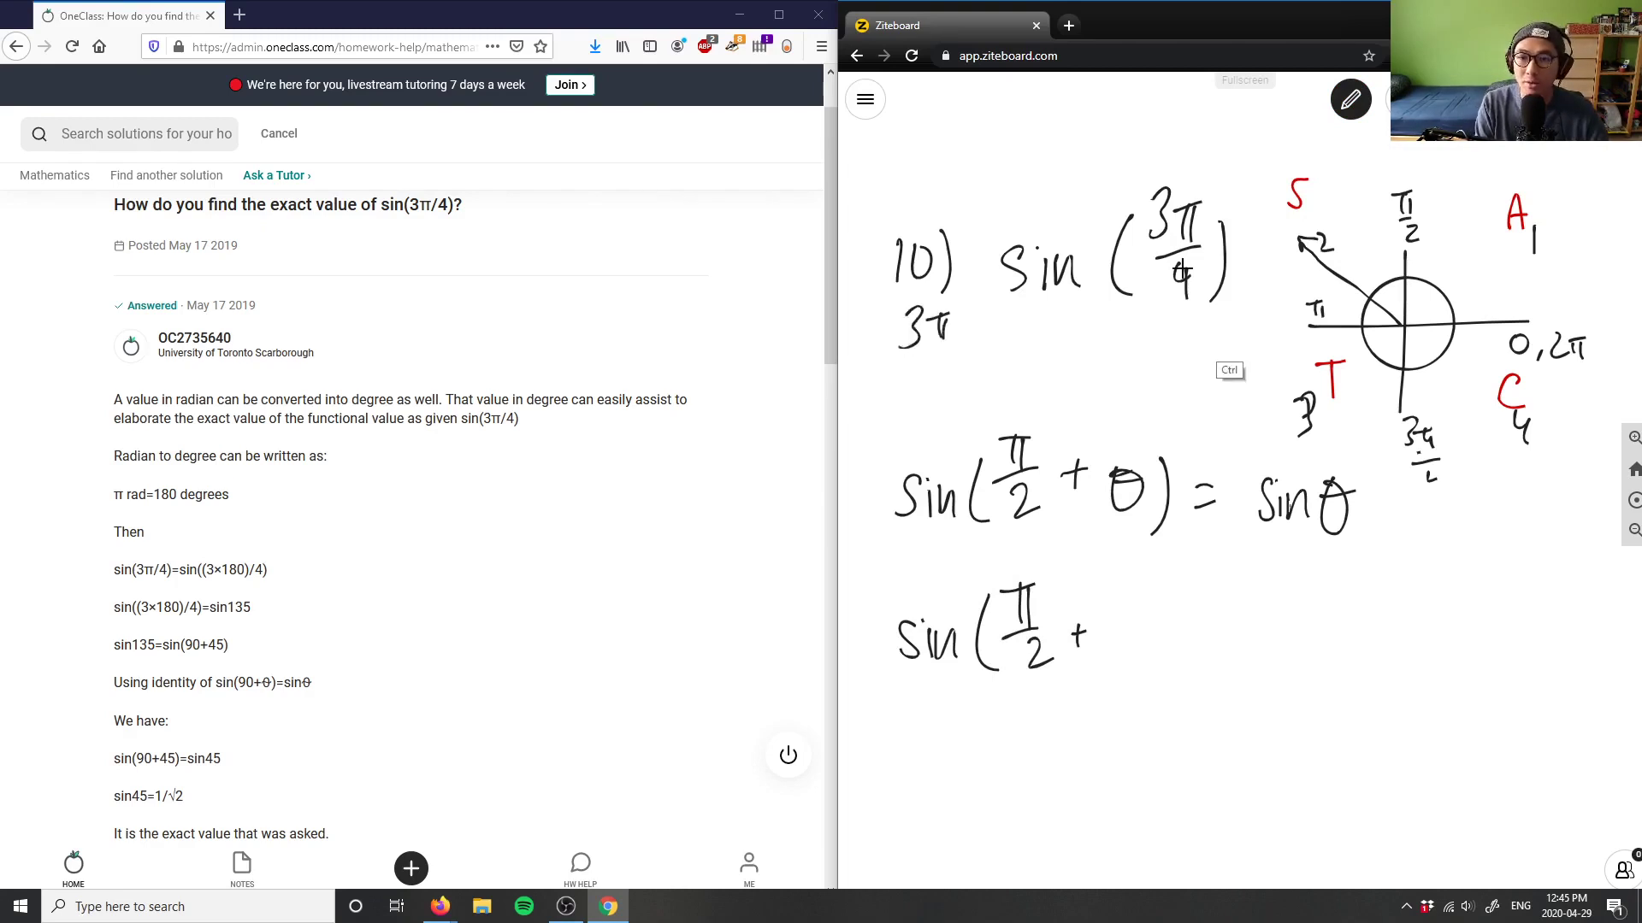
left_click(1346, 118)
left_click(1351, 275)
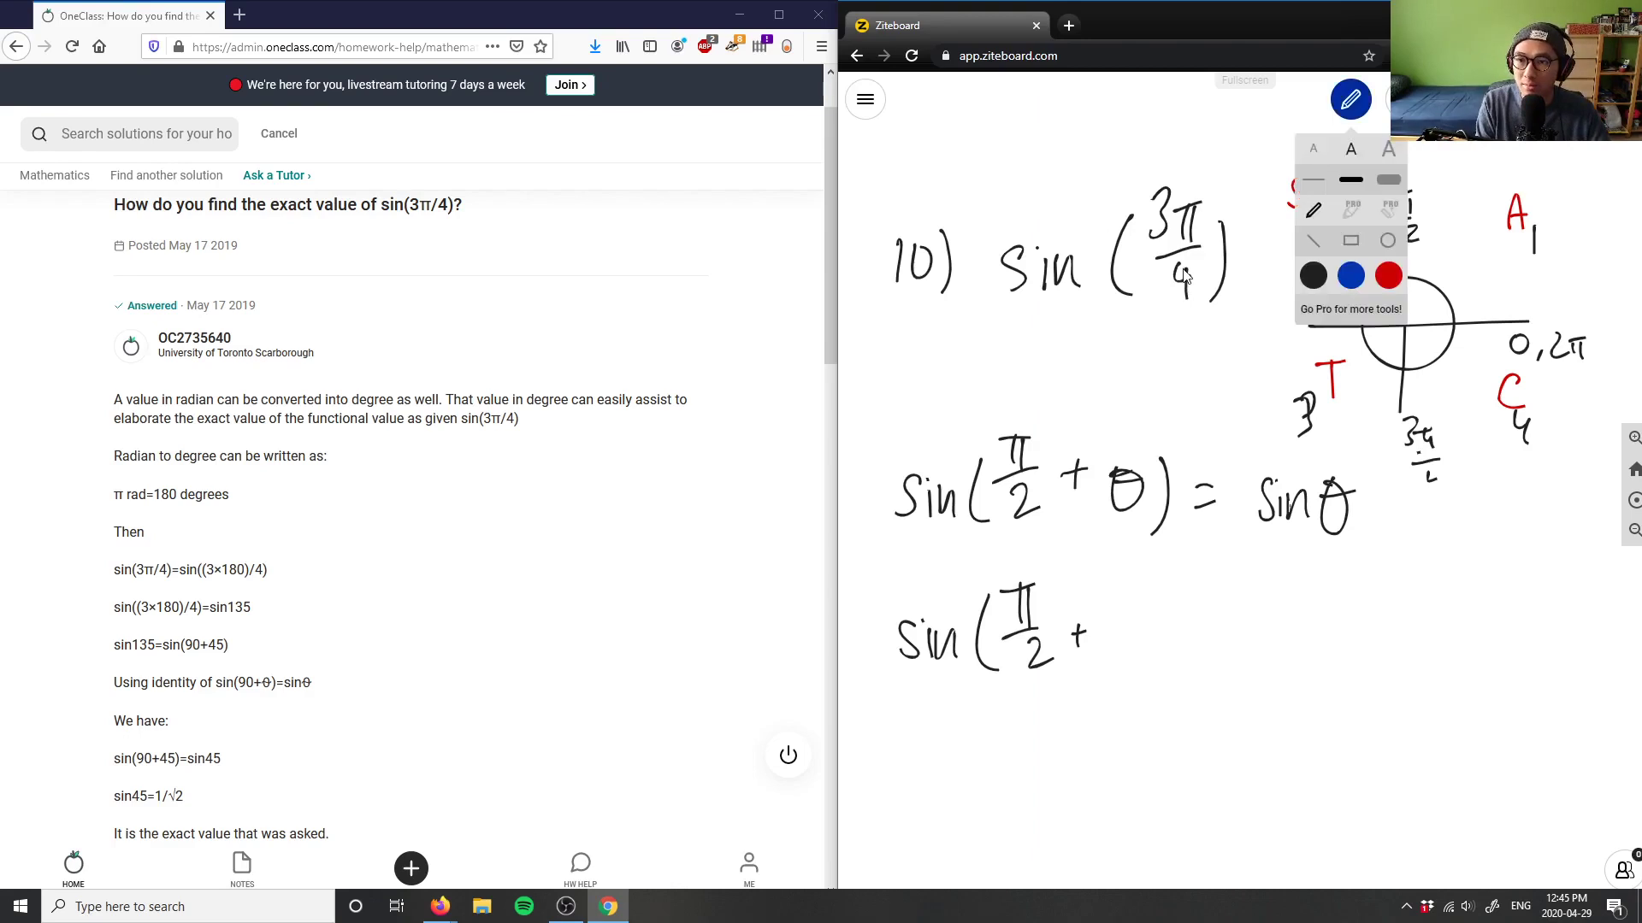
mouse_move(862, 313)
left_mouse_down()
mouse_move(881, 314)
mouse_move(866, 345)
left_mouse_up()
left_click_drag(886, 324, 908, 317)
left_click_drag(893, 322, 897, 352)
mouse_move(870, 352)
left_mouse_down()
mouse_move(901, 348)
mouse_move(894, 391)
mouse_move(943, 356)
left_mouse_up()
mouse_move(961, 318)
left_mouse_down()
mouse_move(986, 311)
mouse_move(983, 344)
left_mouse_up()
mouse_move(957, 359)
left_mouse_down()
mouse_move(1083, 385)
mouse_move(1089, 349)
left_mouse_up()
Step: Continue the subtraction as = 3π/4 − 2π/4 = π/4
mouse_move(1059, 314)
left_mouse_down()
mouse_move(1076, 320)
mouse_move(1064, 345)
left_mouse_up()
left_click_drag(1074, 330, 1092, 326)
left_click_drag(1079, 330, 1078, 347)
left_click_drag(1088, 330, 1168, 356)
left_click_drag(1165, 363, 1180, 381)
left_click_drag(1173, 367, 1171, 394)
mouse_move(1161, 318)
left_mouse_down()
mouse_move(1175, 335)
mouse_move(1190, 318)
left_mouse_up()
mouse_move(1180, 320)
left_mouse_down()
mouse_move(1178, 339)
mouse_move(1217, 362)
mouse_move(1259, 312)
left_mouse_up()
left_click_drag(1245, 317, 1241, 335)
left_click_drag(1257, 314, 1264, 347)
left_click_drag(1252, 356, 1266, 374)
left_click_drag(1259, 359, 1257, 393)
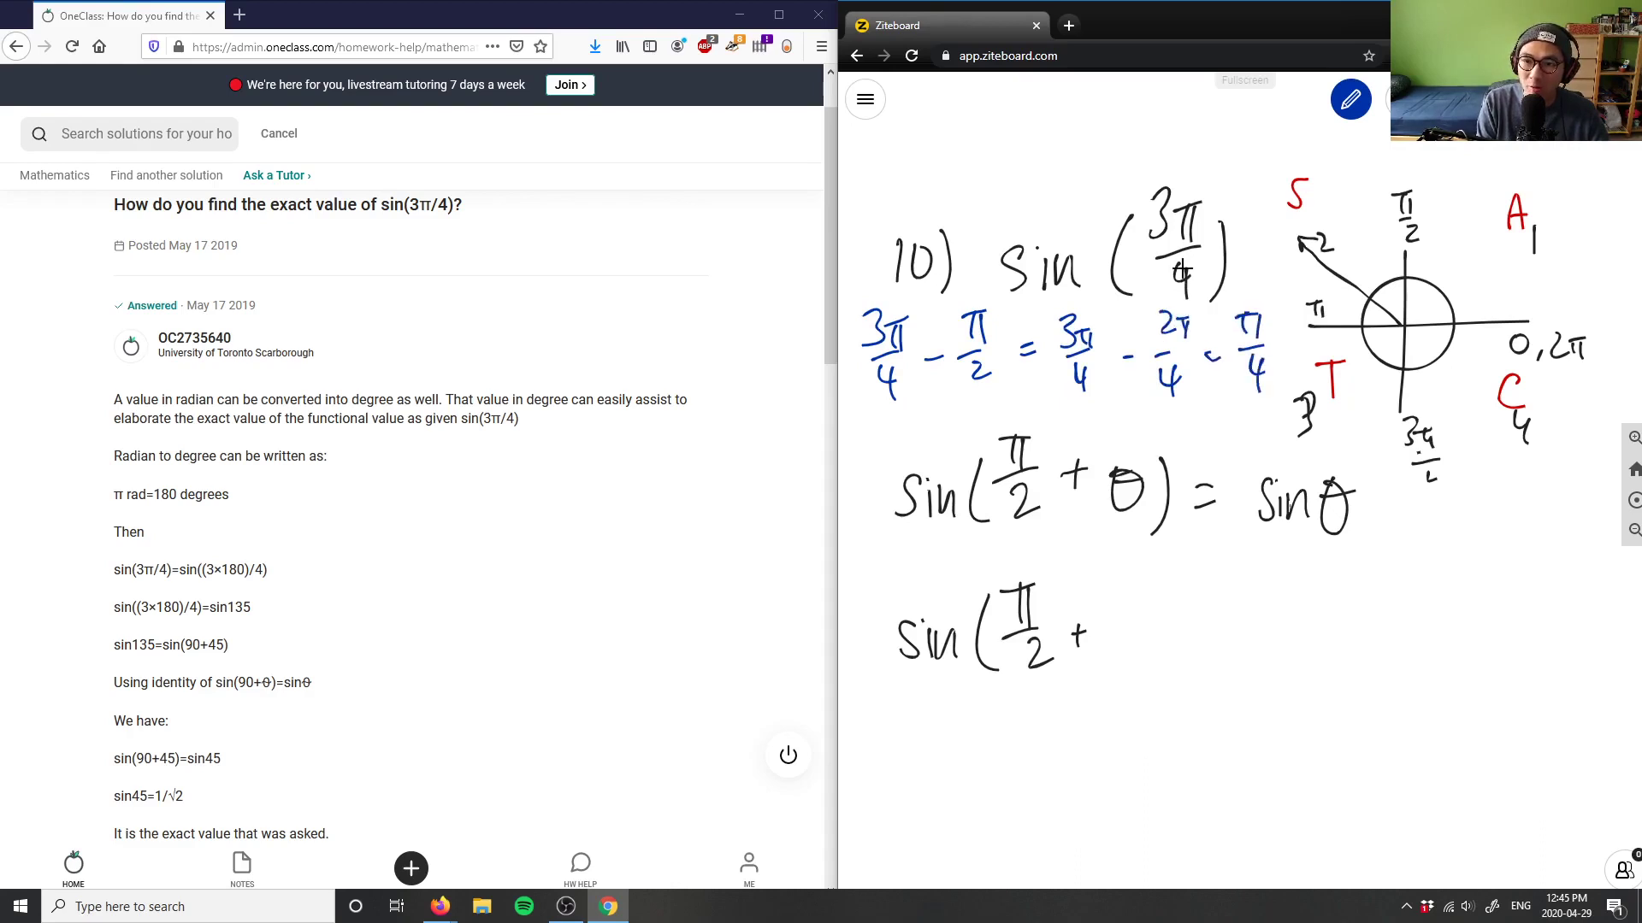
Step: Complete the lower line as sin(π/2 + π/4) = sin(π/4)
mouse_move(1094, 581)
left_mouse_down()
mouse_move(1116, 578)
mouse_move(1109, 619)
left_mouse_up()
left_click_drag(1117, 579, 1132, 628)
left_click_drag(1117, 640, 1135, 659)
left_click_drag(1127, 643, 1125, 668)
mouse_move(1143, 585)
left_mouse_down()
mouse_move(1151, 676)
mouse_move(1202, 622)
mouse_move(1243, 658)
left_mouse_up()
mouse_move(1274, 638)
left_mouse_down()
mouse_move(1276, 660)
mouse_move(1305, 657)
left_mouse_up()
mouse_move(1334, 594)
left_mouse_down()
mouse_move(1326, 660)
mouse_move(1385, 578)
left_mouse_up()
left_click_drag(1365, 583, 1376, 614)
left_click_drag(1358, 622, 1390, 617)
mouse_move(1368, 631)
left_mouse_down()
mouse_move(1365, 650)
mouse_move(1387, 655)
left_mouse_up()
left_click_drag(1379, 639, 1380, 676)
left_click_drag(1402, 579, 1412, 680)
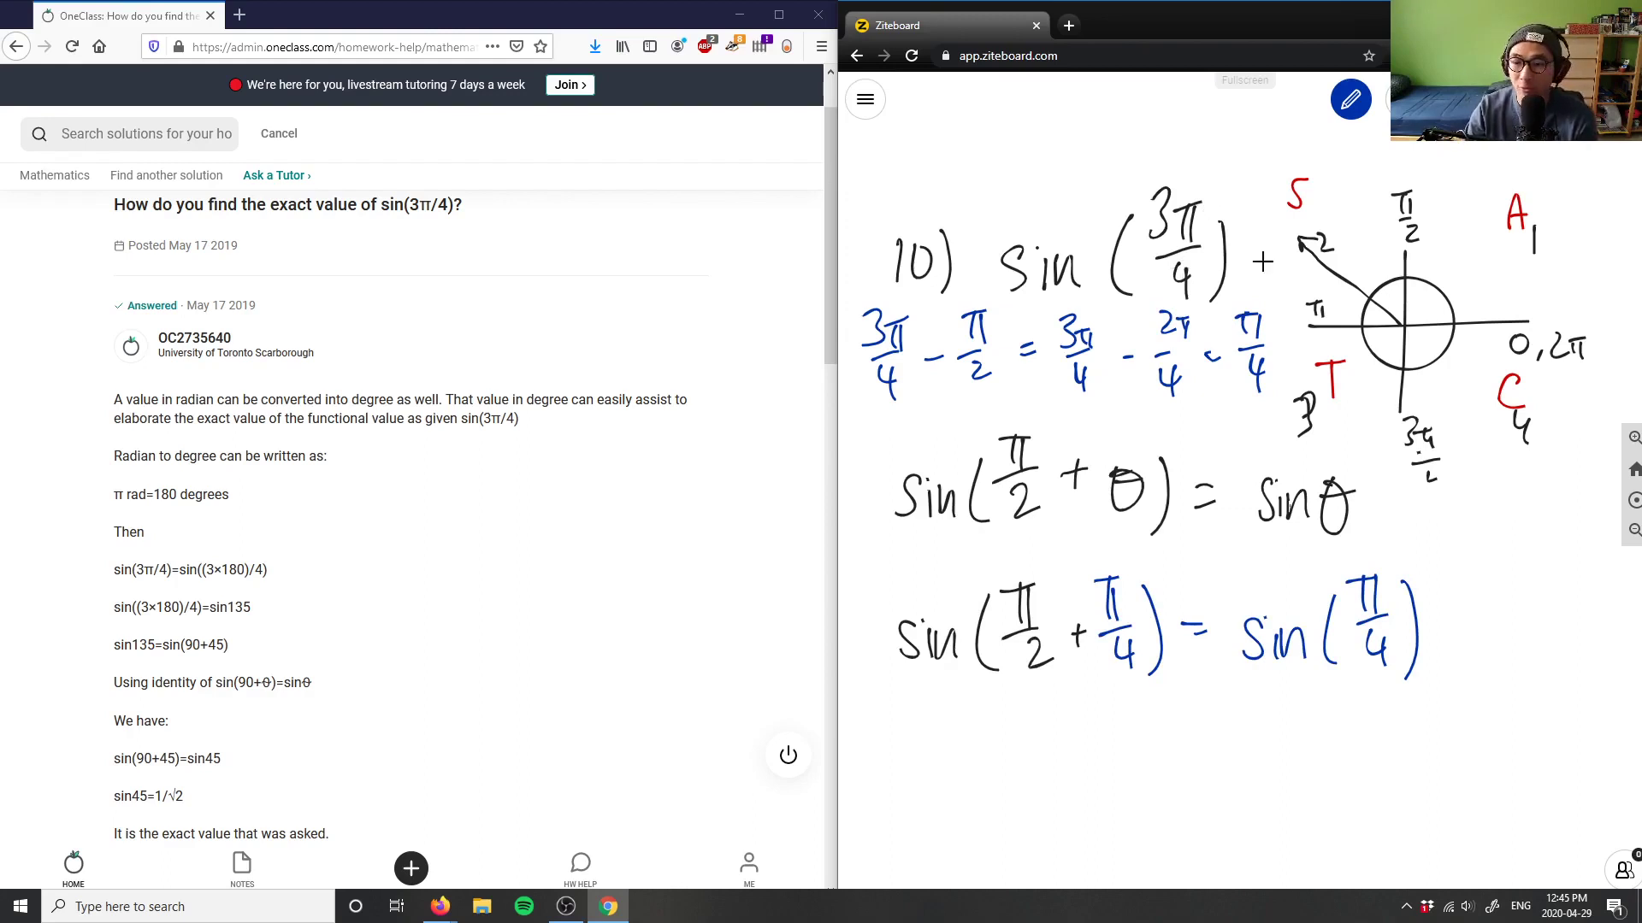
left_click_drag(1521, 448, 1529, 297)
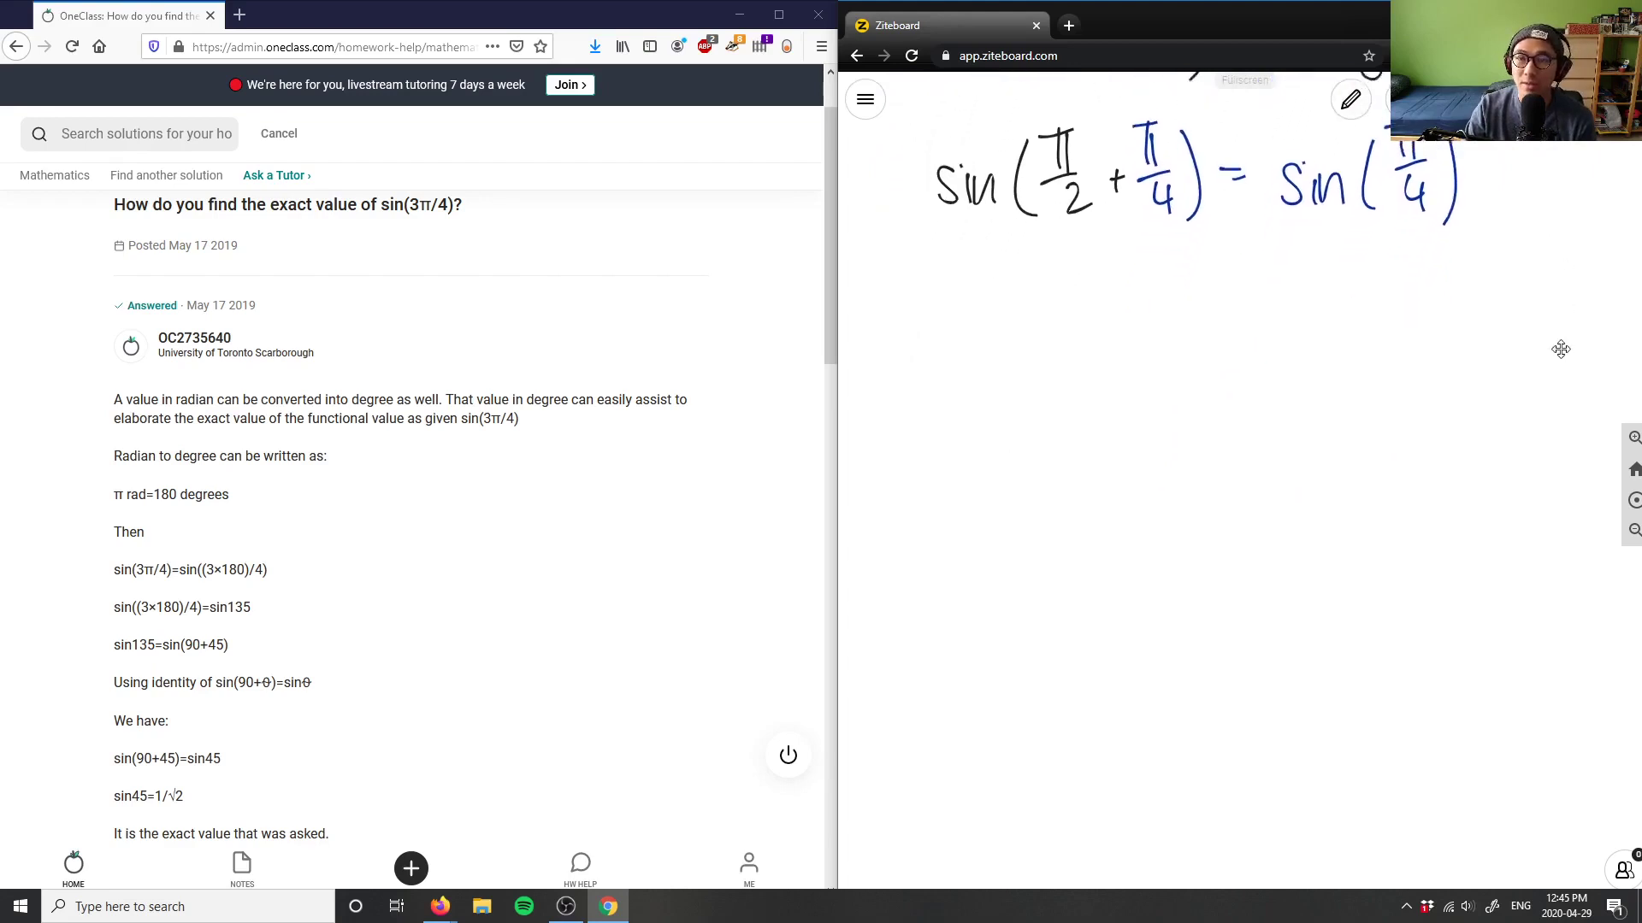
Step: Draw a right triangle with a π/4 angle and sides labelled 1, 1 and √2
left_click_drag(1556, 282, 1561, 368)
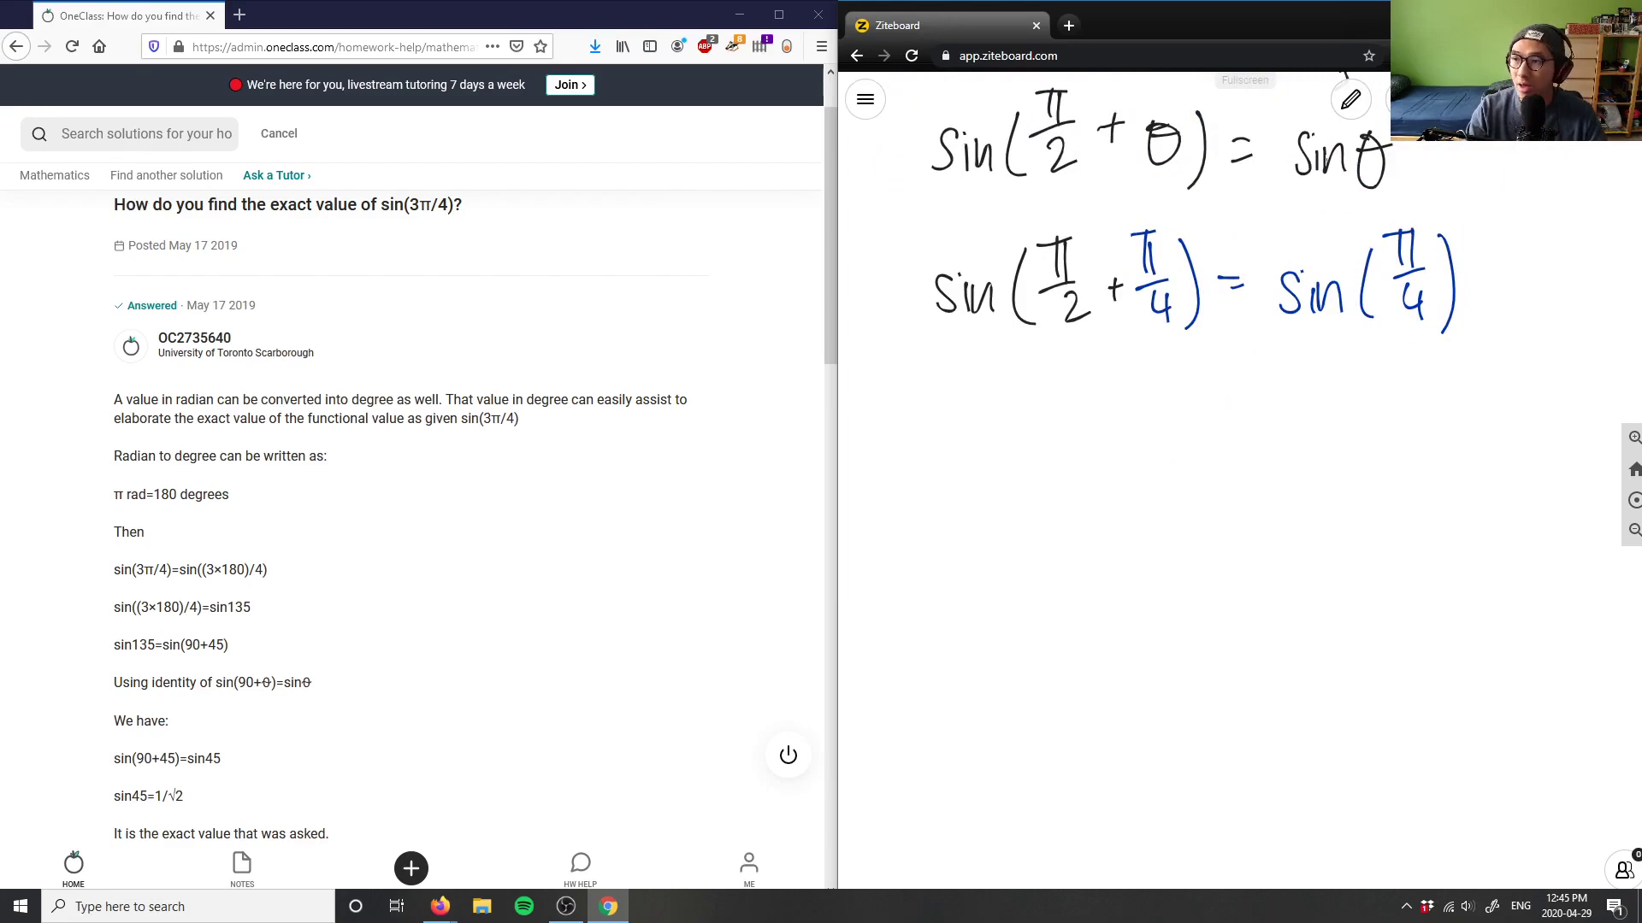
key("alt+Tab")
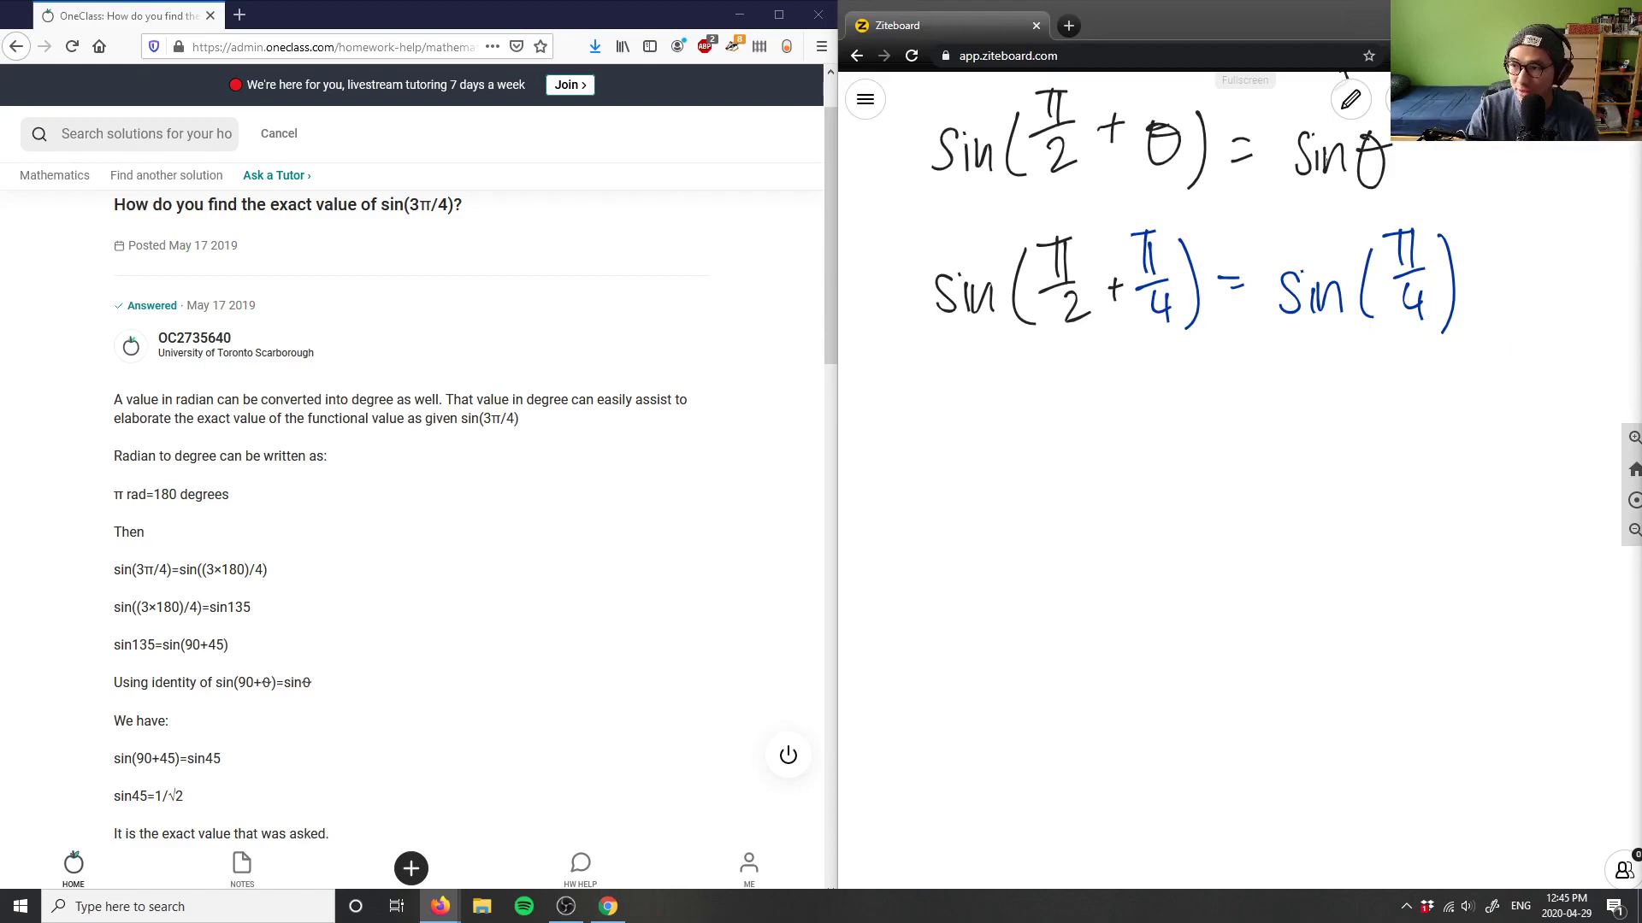
left_click(1085, 449)
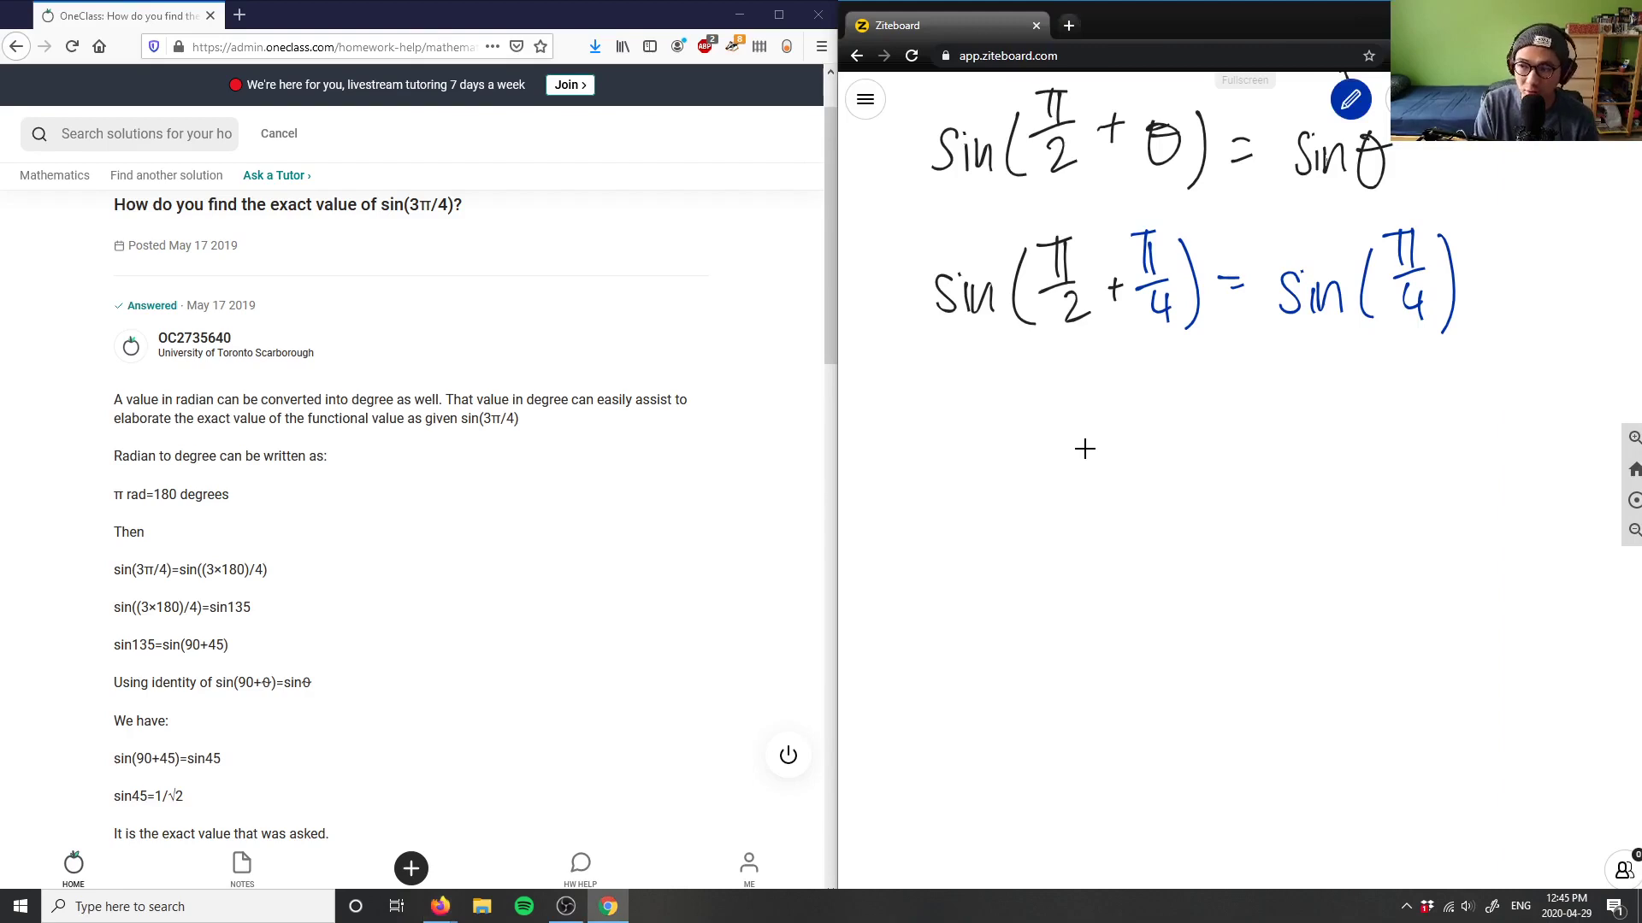
mouse_move(1005, 549)
left_mouse_down()
mouse_move(1172, 416)
mouse_move(1185, 571)
mouse_move(995, 561)
mouse_move(1192, 558)
left_mouse_up()
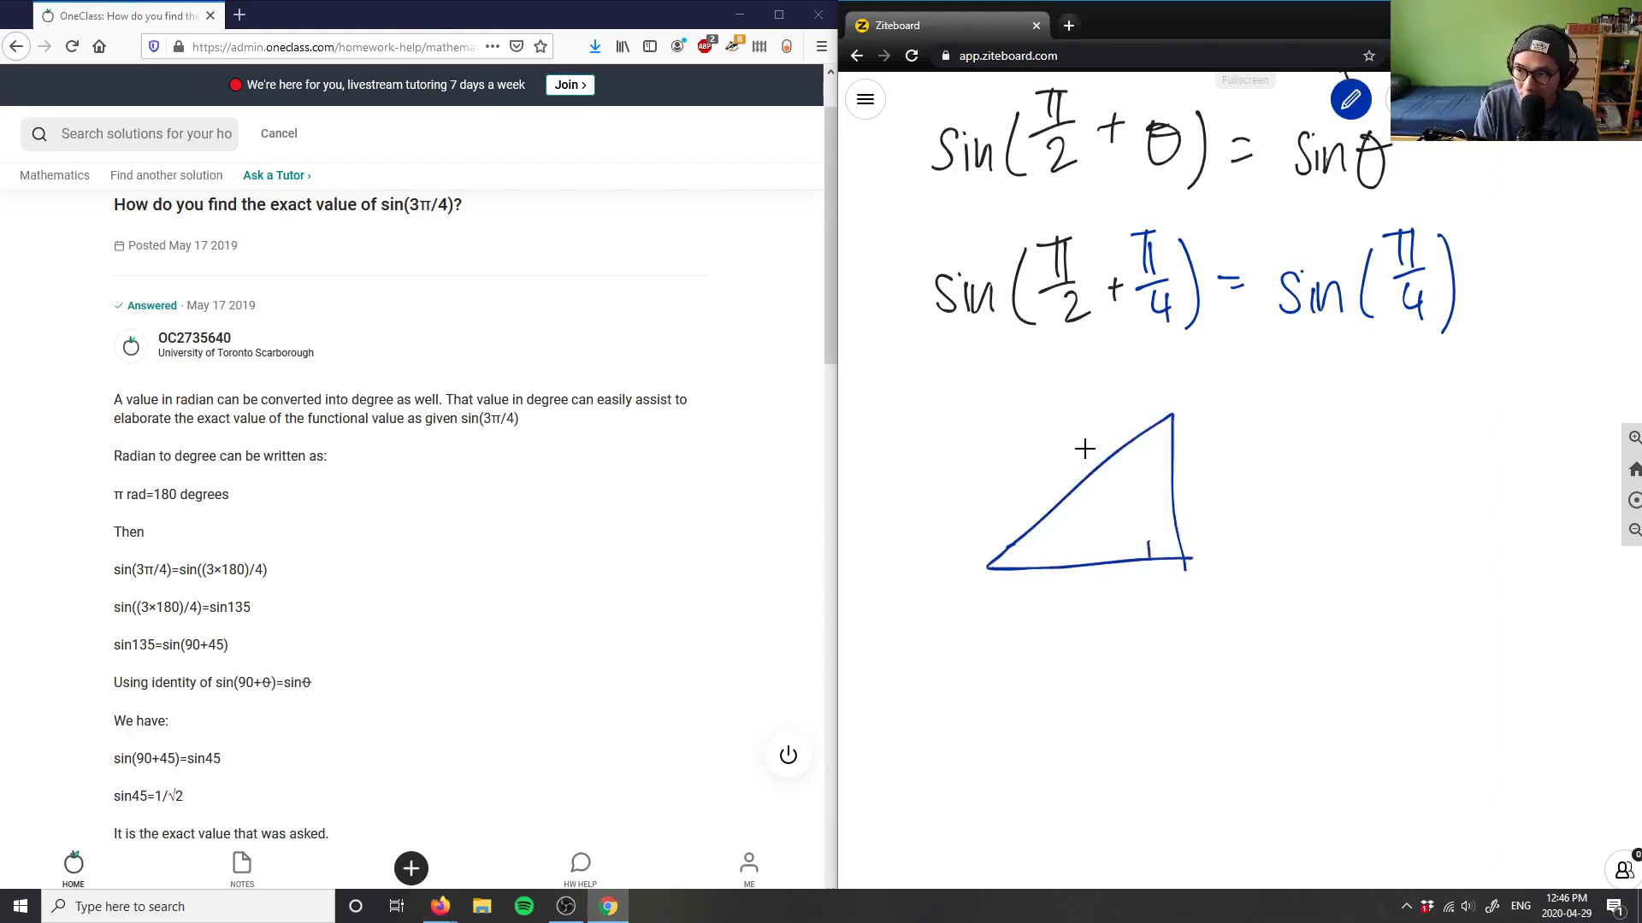
key("ctrl+z")
key("ctrl+z")
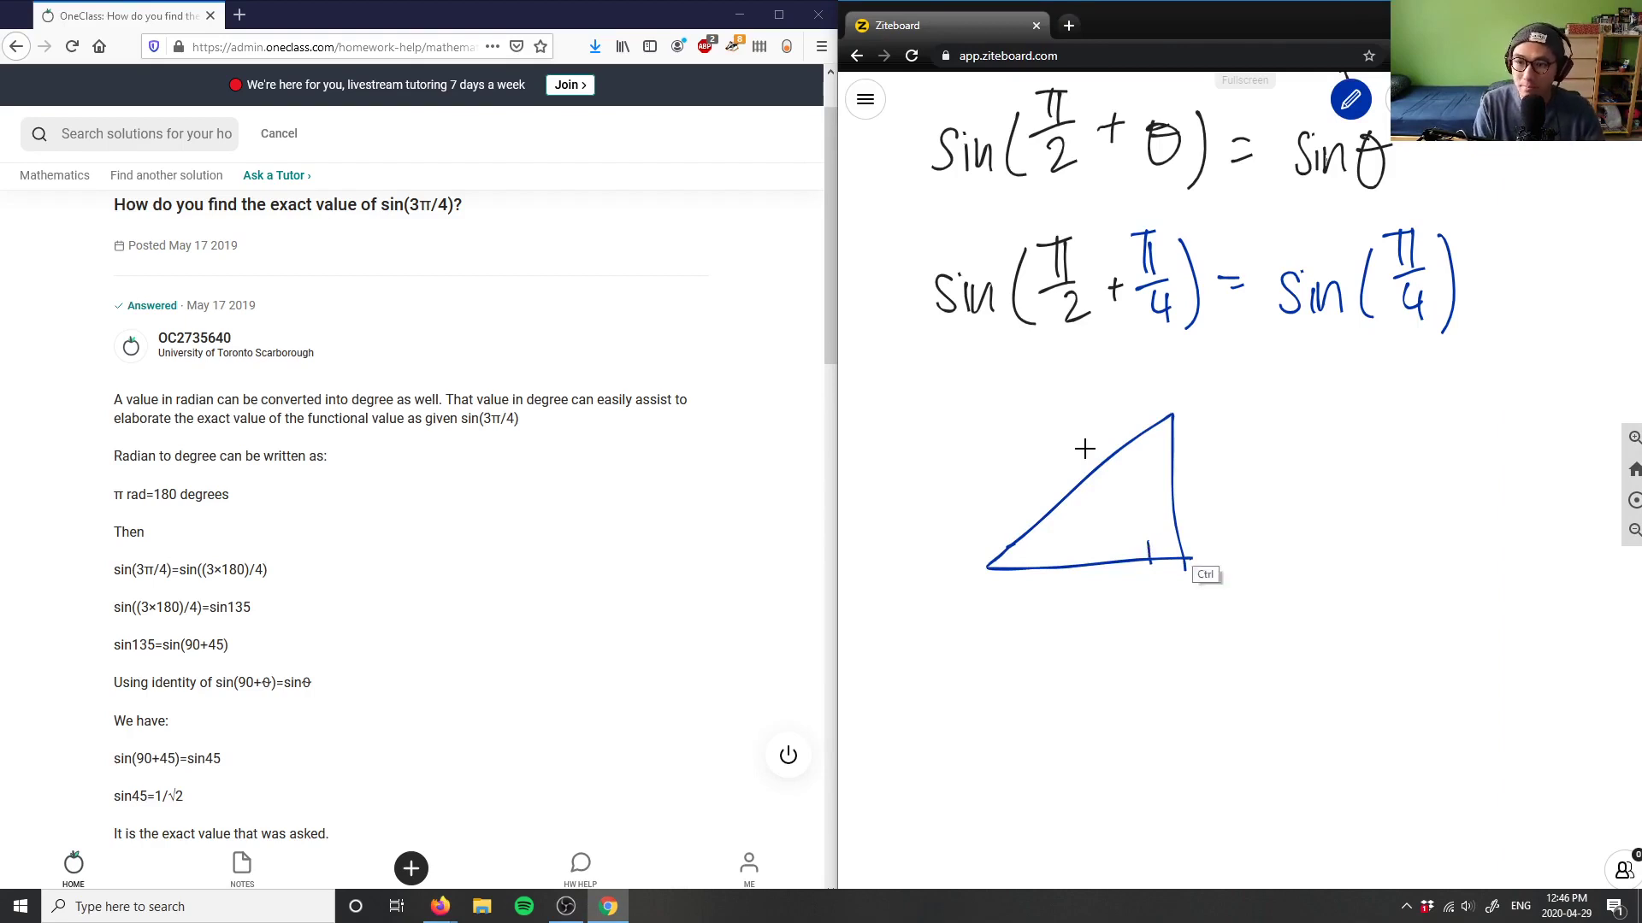
left_click_drag(1159, 538, 1159, 568)
mouse_move(1033, 538)
left_mouse_down()
mouse_move(1036, 565)
mouse_move(1067, 518)
mouse_move(1068, 558)
mouse_move(1090, 554)
mouse_move(1090, 624)
left_mouse_up()
left_click_drag(1219, 460, 1217, 491)
mouse_move(1023, 444)
left_mouse_down()
mouse_move(1053, 410)
mouse_move(1069, 444)
left_mouse_up()
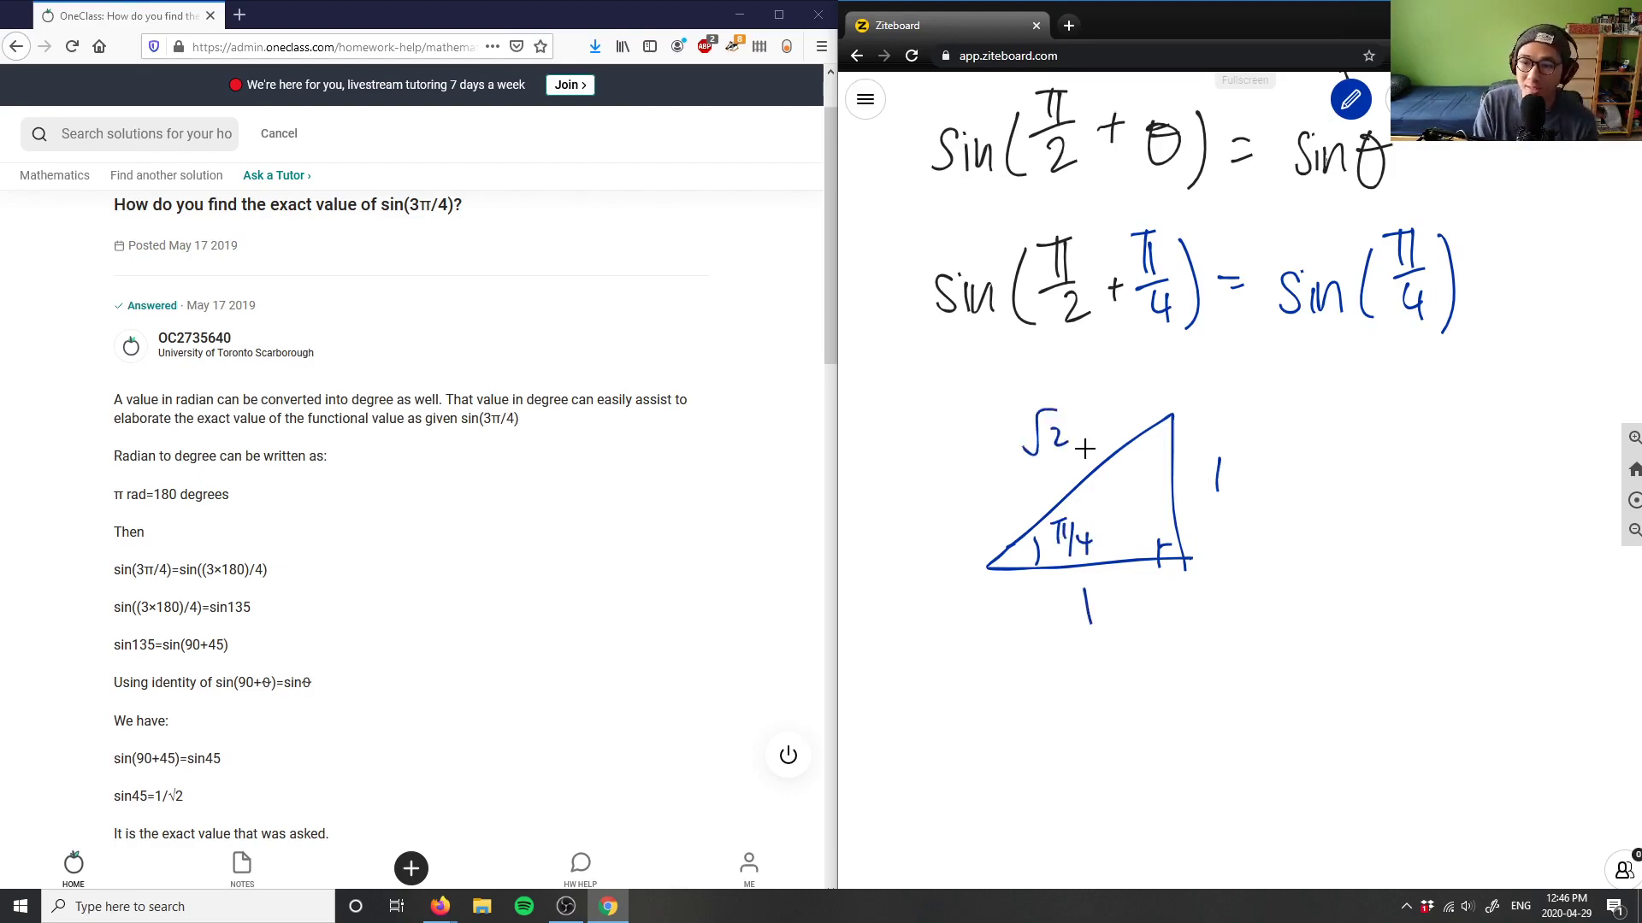
Step: Write sin(π/4) = O/h beside the triangle
mouse_move(1308, 557)
left_mouse_down()
mouse_move(1288, 597)
mouse_move(1317, 602)
left_mouse_up()
mouse_move(1323, 602)
left_mouse_down()
mouse_move(1336, 570)
mouse_move(1346, 604)
left_mouse_up()
left_click_drag(1381, 537, 1376, 612)
mouse_move(1384, 538)
left_mouse_down()
mouse_move(1406, 533)
mouse_move(1403, 560)
left_mouse_up()
left_click_drag(1395, 576, 1406, 608)
mouse_move(1426, 542)
left_mouse_down()
mouse_move(1430, 614)
mouse_move(1456, 568)
left_mouse_up()
left_click_drag(1440, 585, 1452, 583)
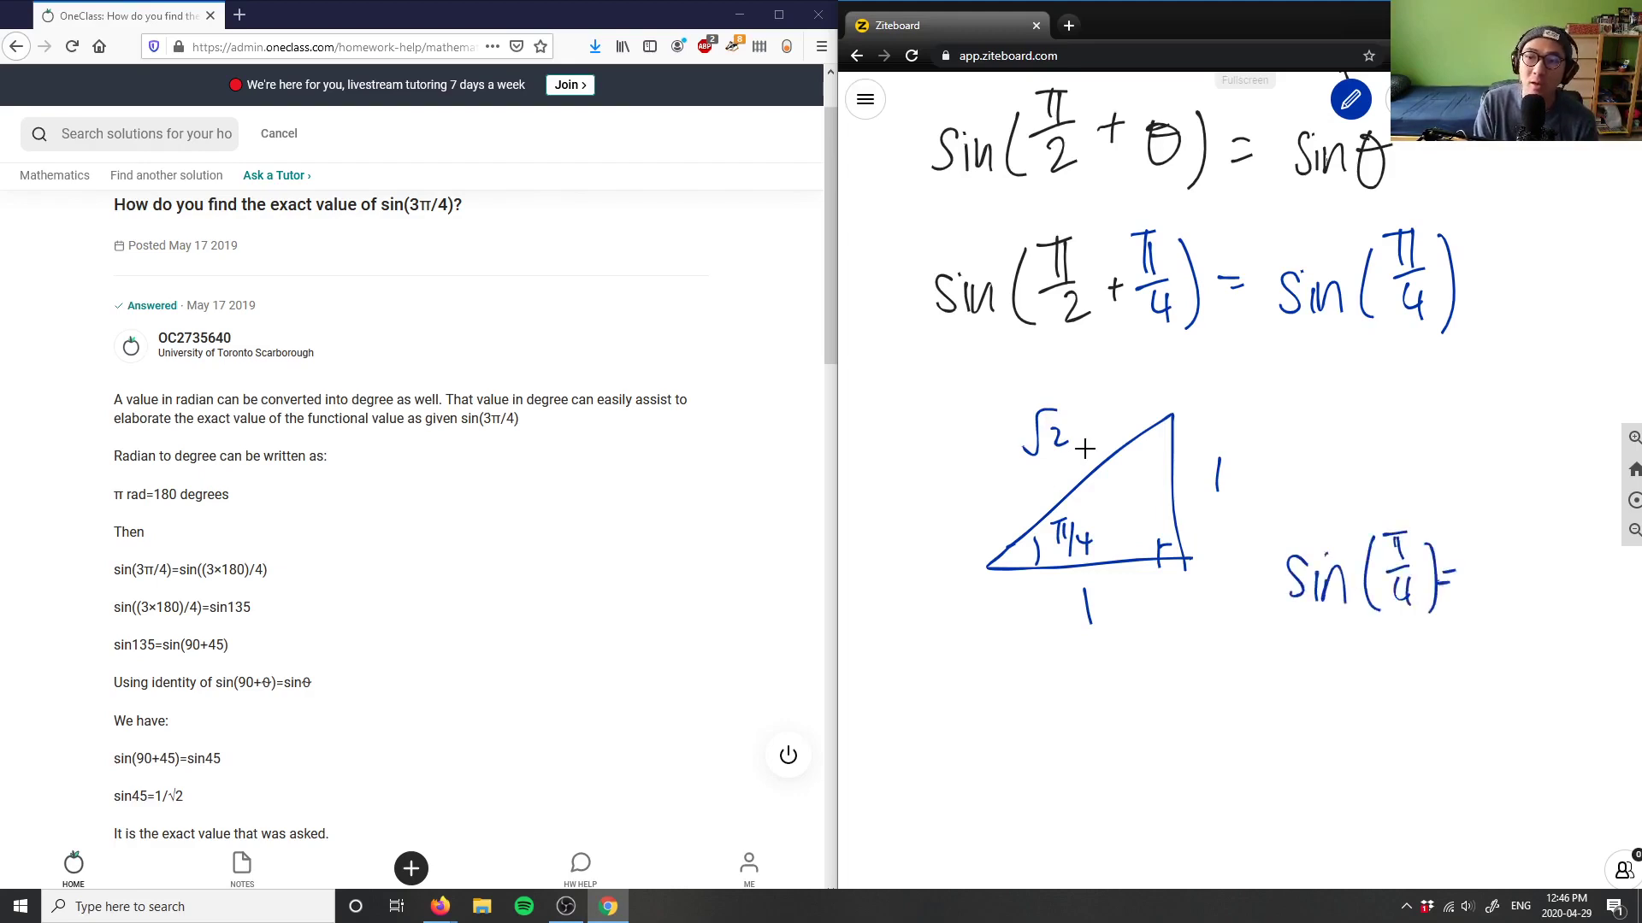
left_click_drag(1495, 508, 1505, 546)
mouse_move(1490, 566)
left_mouse_down()
mouse_move(1489, 596)
mouse_move(1510, 593)
left_mouse_up()
left_click_drag(1419, 706, 1431, 701)
left_click_drag(1423, 717, 1436, 711)
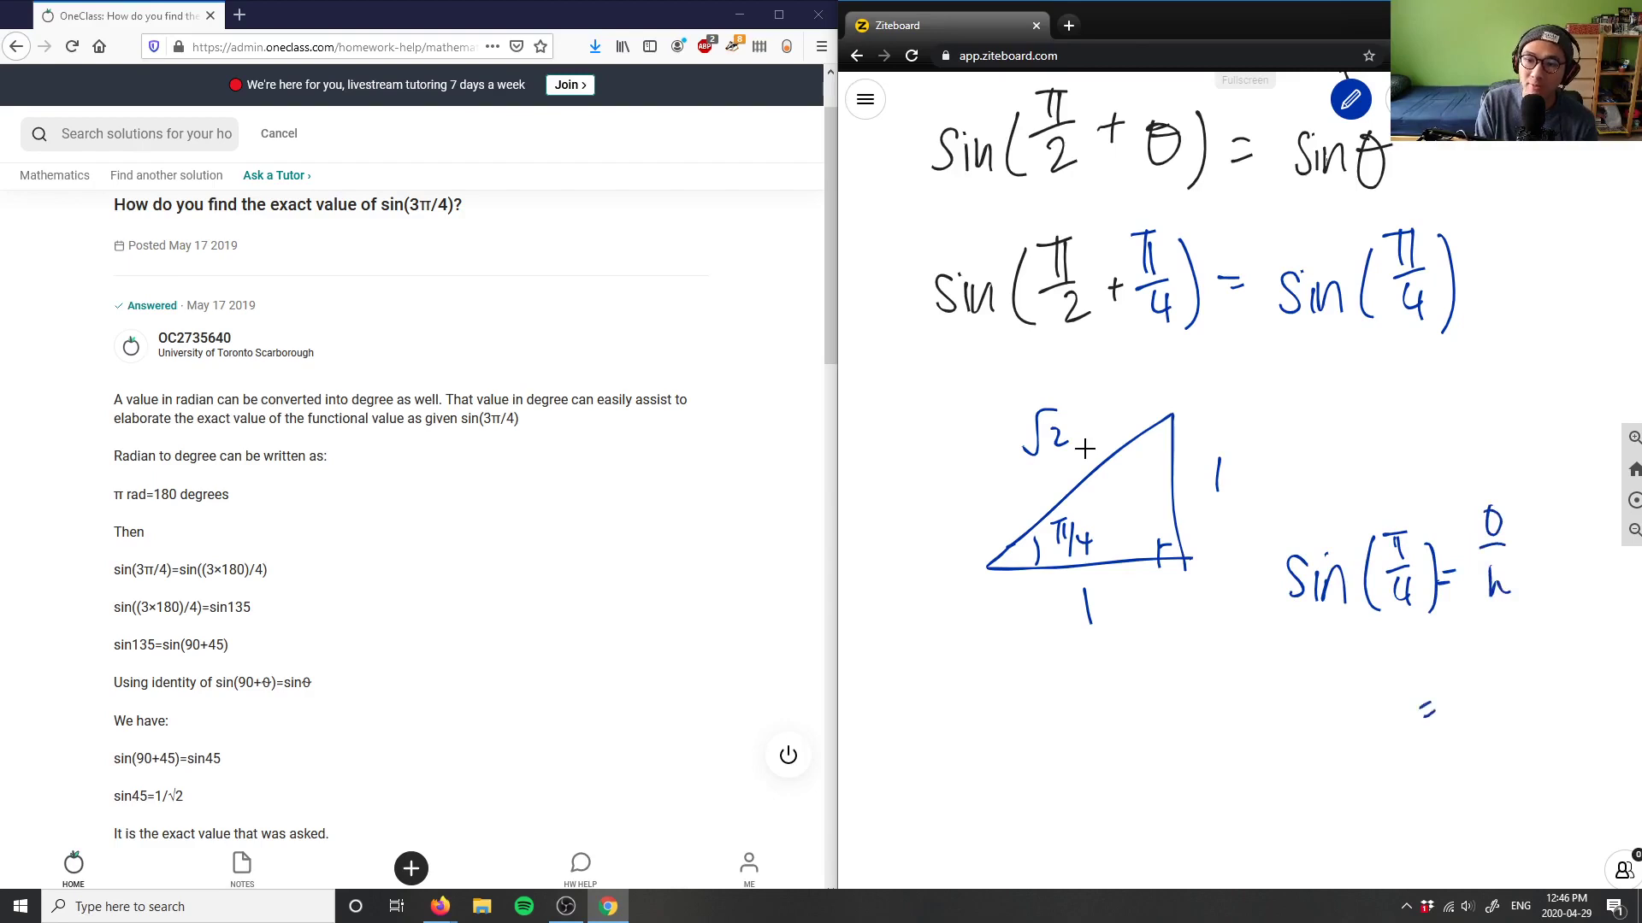
Step: Continue the sine line with = 1/√2 = √2/2
left_click_drag(1501, 627, 1501, 673)
mouse_move(1482, 678)
left_mouse_down()
mouse_move(1525, 675)
mouse_move(1526, 704)
left_mouse_up()
left_click_drag(1517, 724, 1543, 744)
mouse_move(1416, 818)
left_mouse_down()
mouse_move(1443, 827)
mouse_move(1502, 800)
mouse_move(1531, 759)
left_mouse_up()
mouse_move(1515, 778)
left_mouse_down()
mouse_move(1503, 816)
mouse_move(1543, 804)
left_mouse_up()
mouse_move(1519, 813)
left_mouse_down()
mouse_move(1519, 850)
mouse_move(1539, 848)
left_mouse_up()
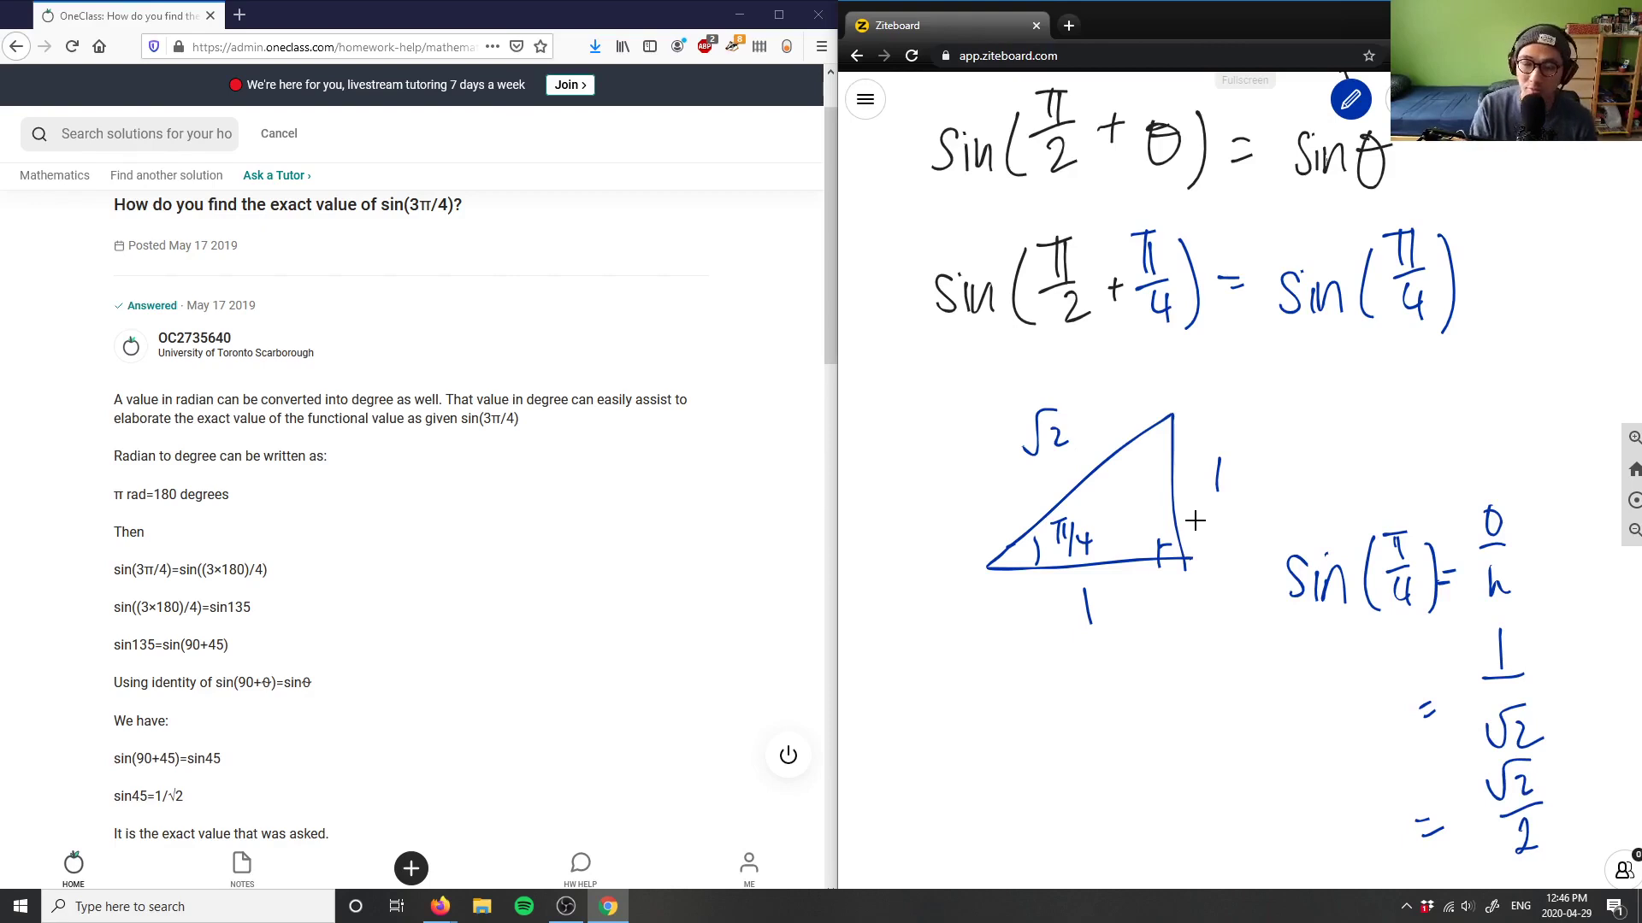
Step: Add = √2/2 after the upper sin(π/4) as the final answer
left_click_drag(1257, 406, 1274, 404)
left_click_drag(1259, 416, 1366, 348)
left_click_drag(1349, 363, 1371, 401)
left_click_drag(1344, 424, 1375, 441)
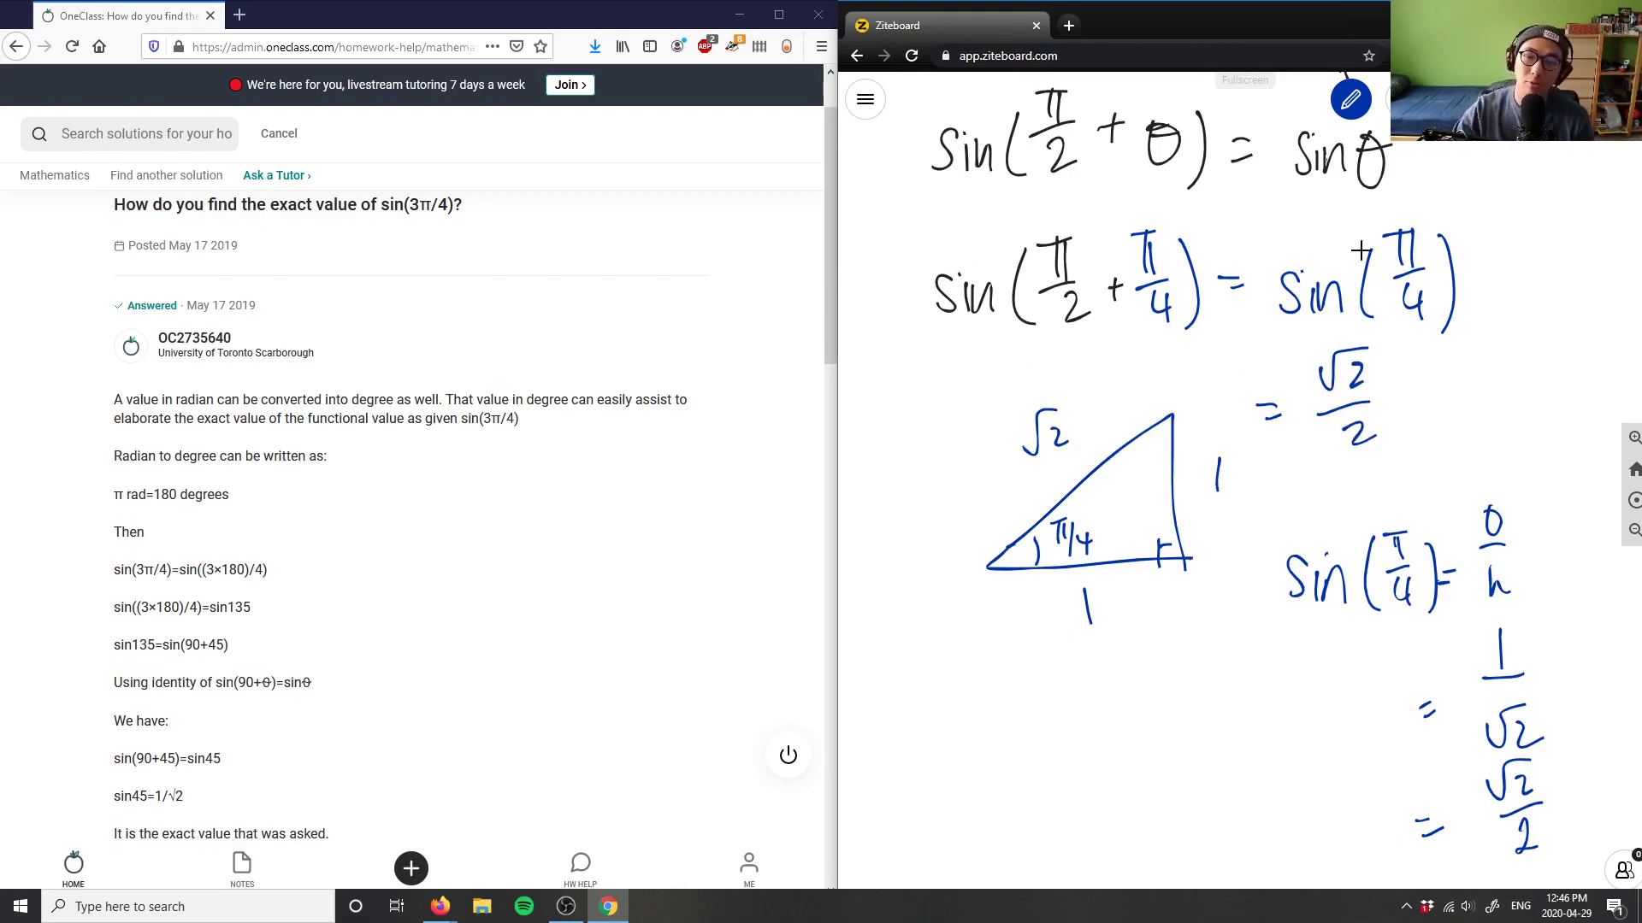
left_click(229, 804)
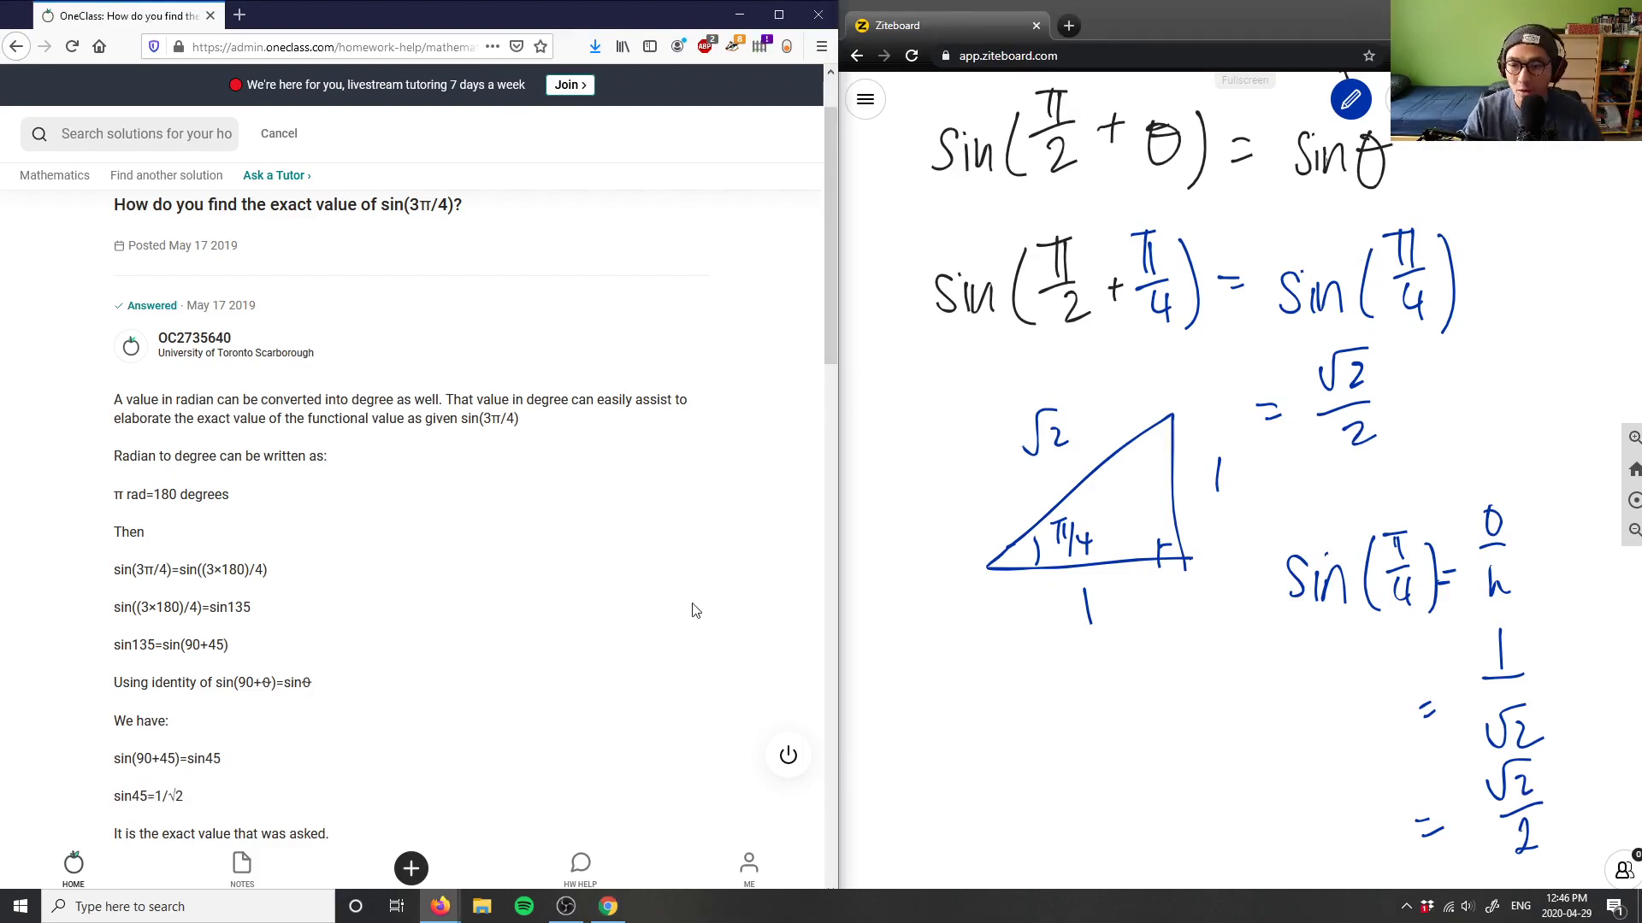
left_click(1489, 166)
scroll(1445, 290, "up", 5)
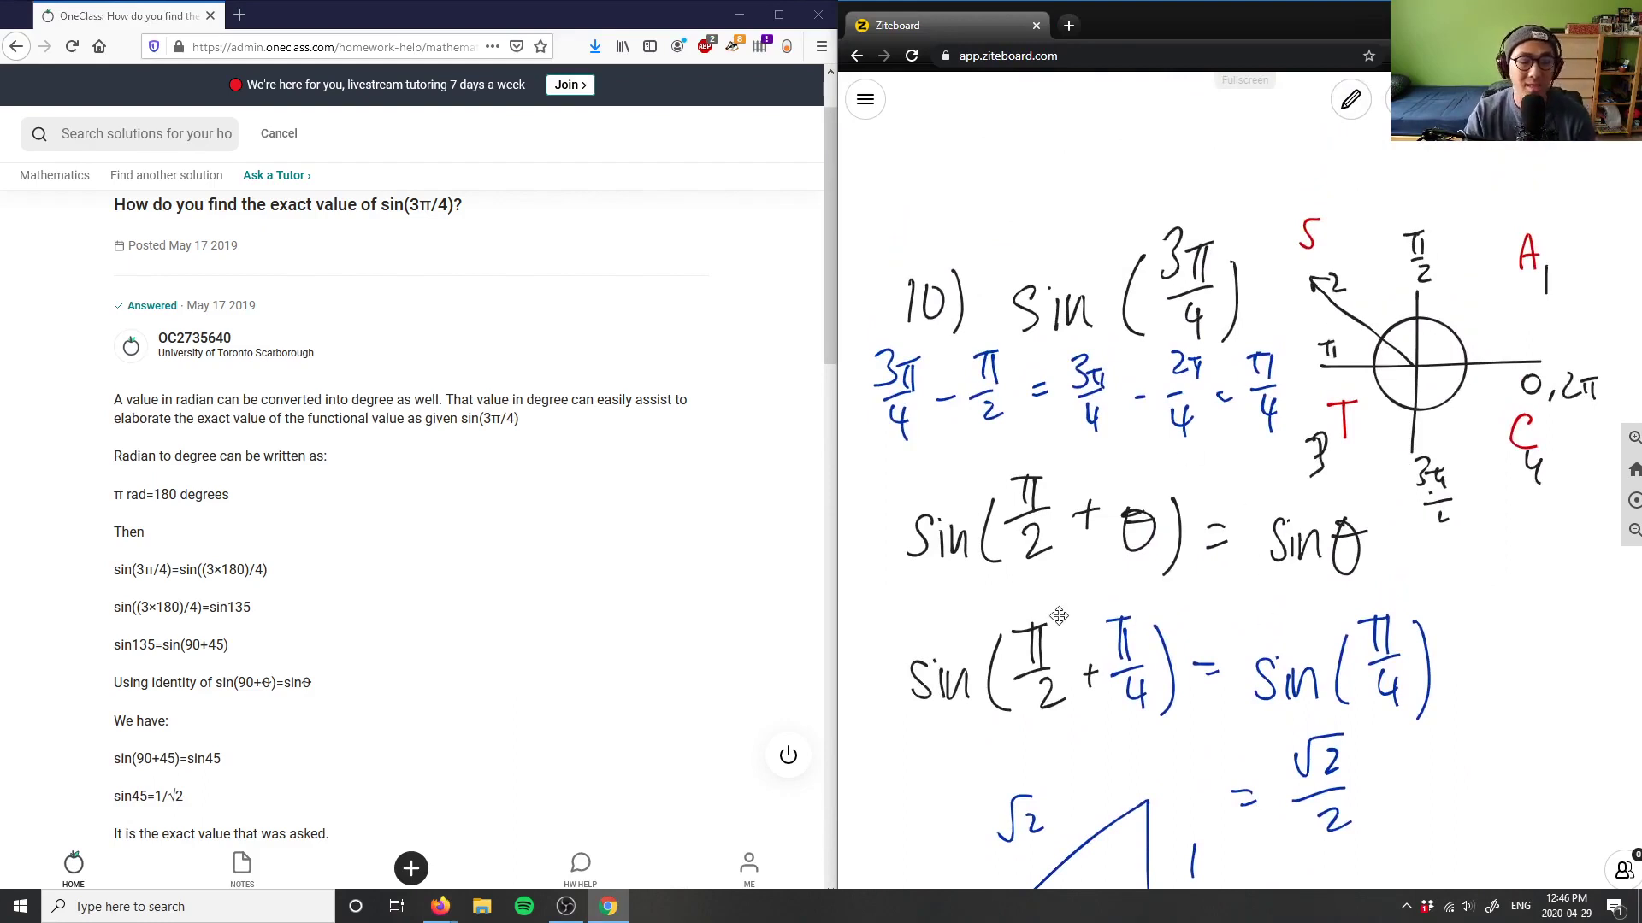
scroll(1473, 422, "down", 3)
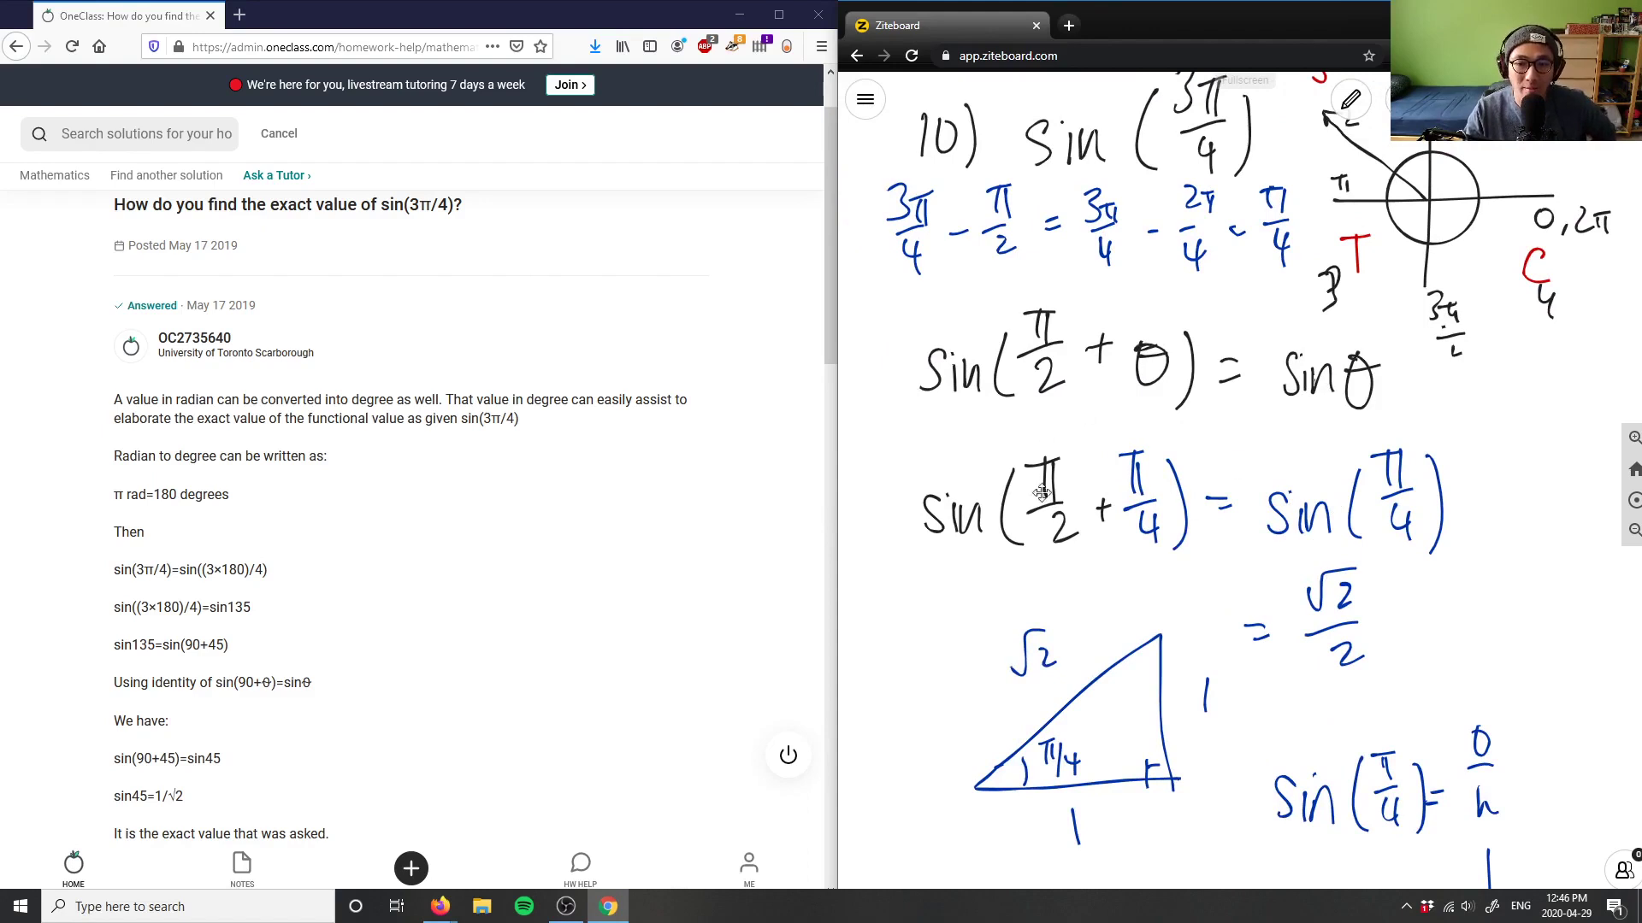
scroll(1095, 433, "down", 2)
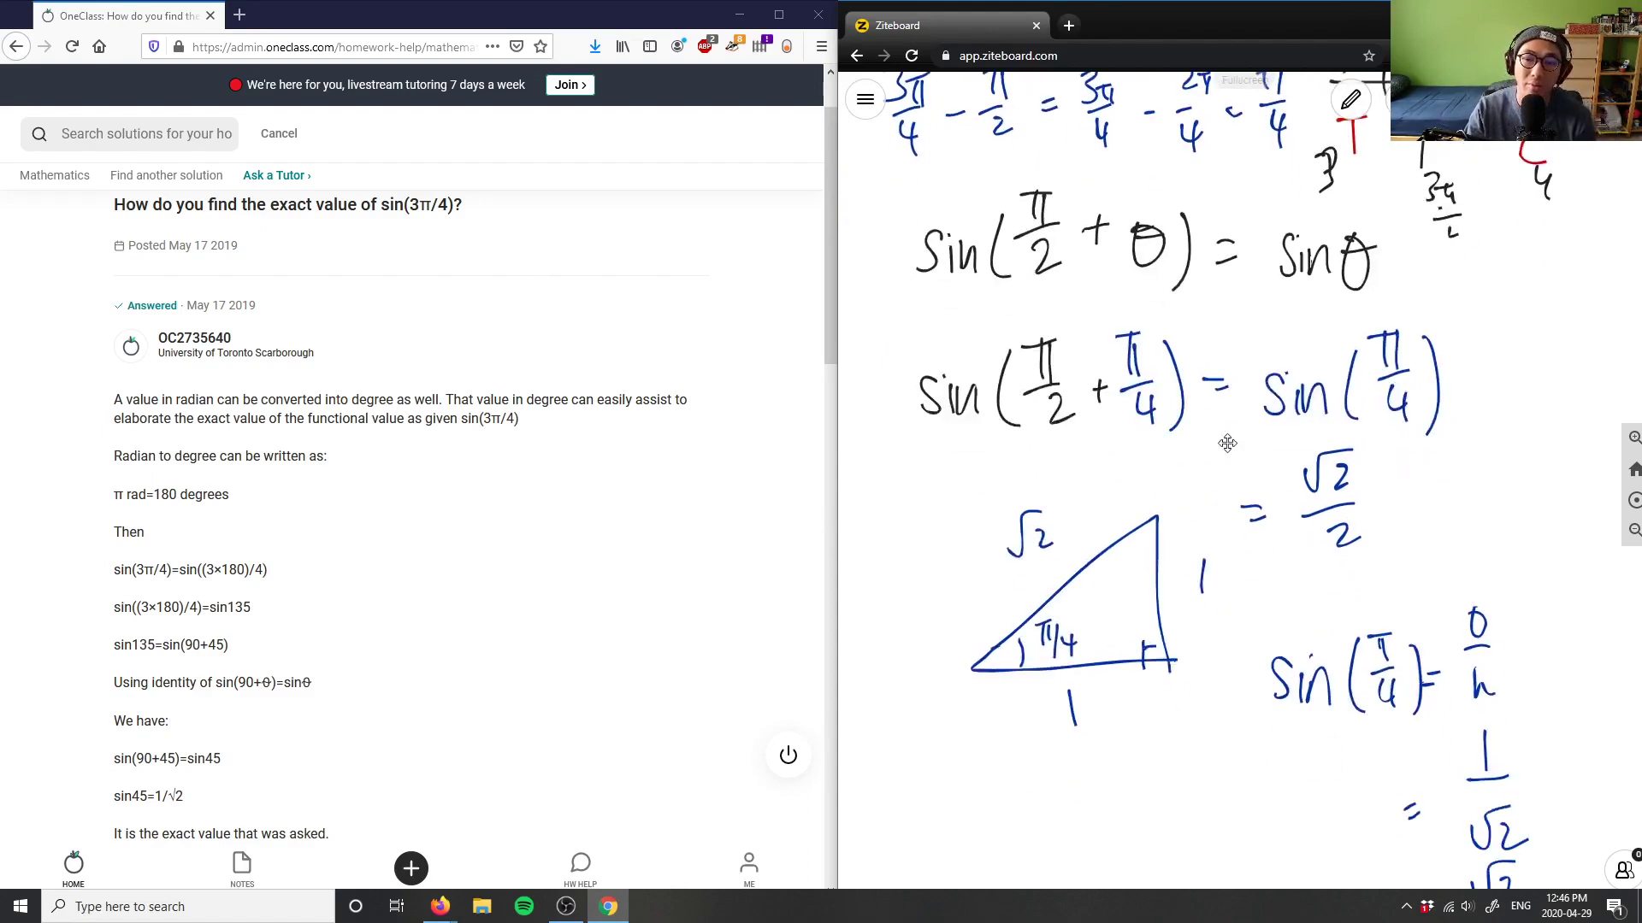
Step: Write 'Solution is correct, good analysis' in the Verify solution comment box
scroll(658, 551, "down", 4)
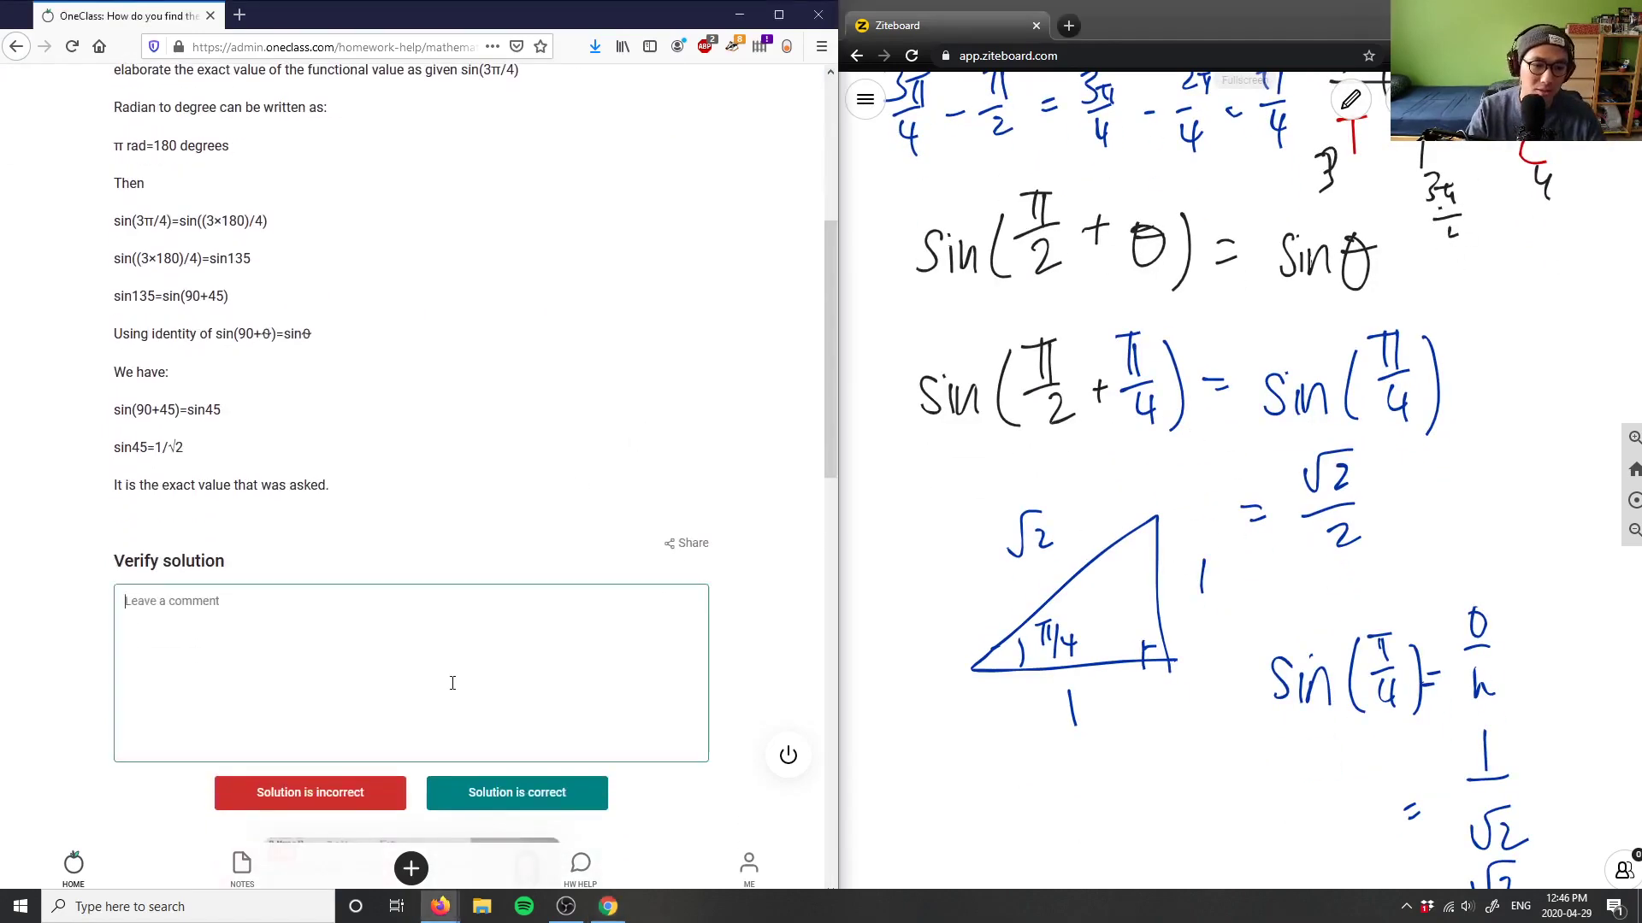
left_click(452, 681)
type("Solution is co")
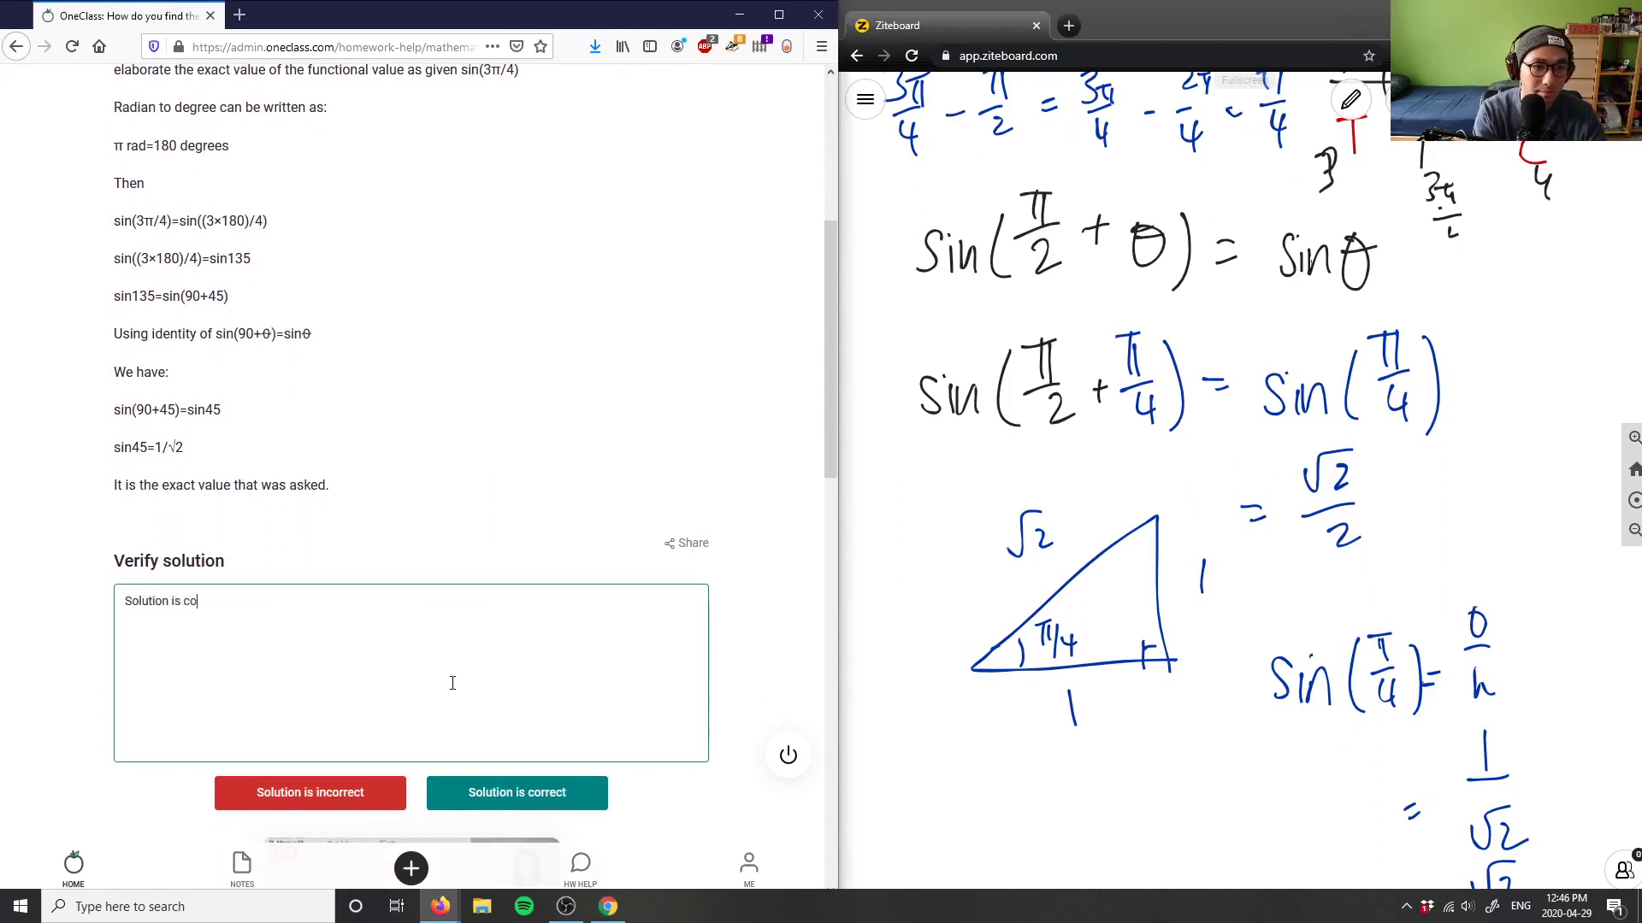
type("rrect, good ana")
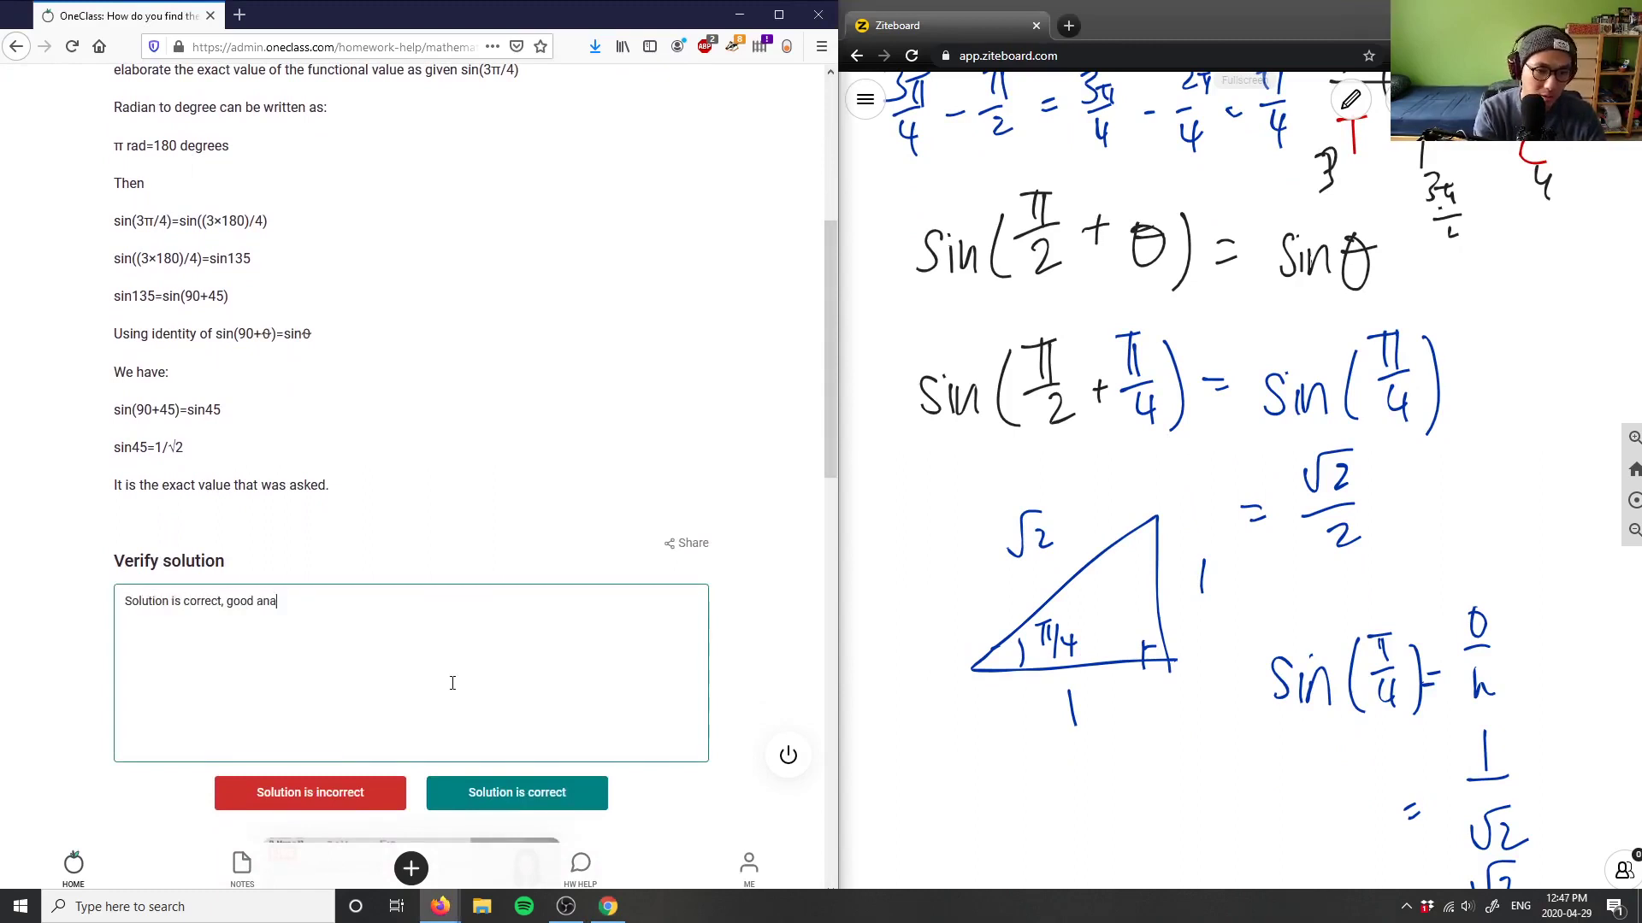
type("lysis!")
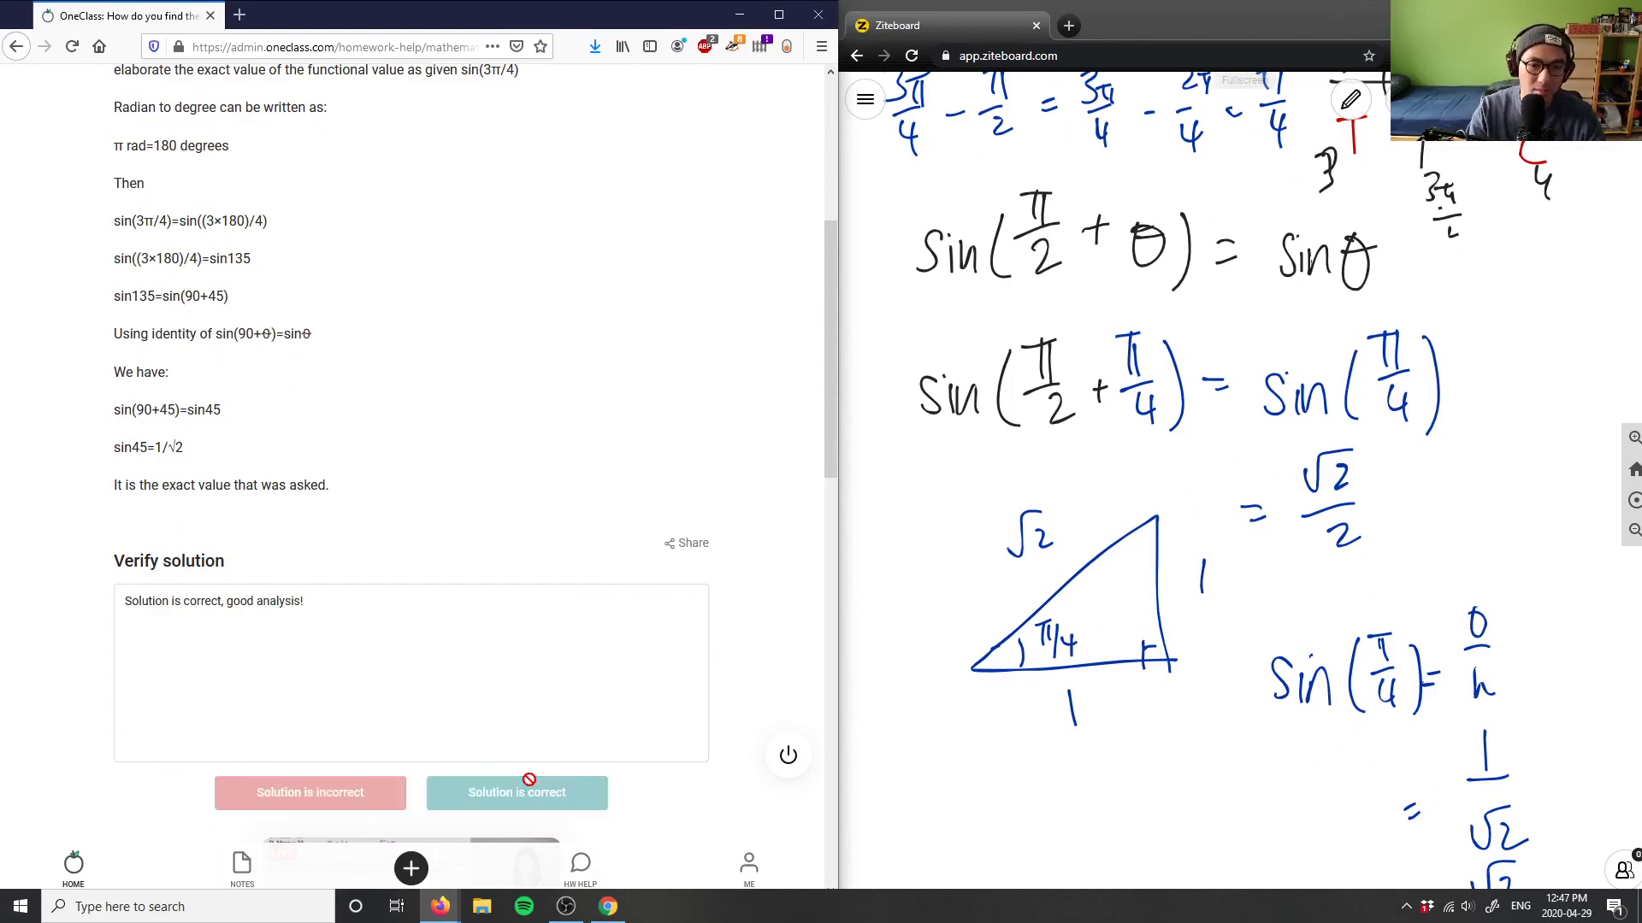